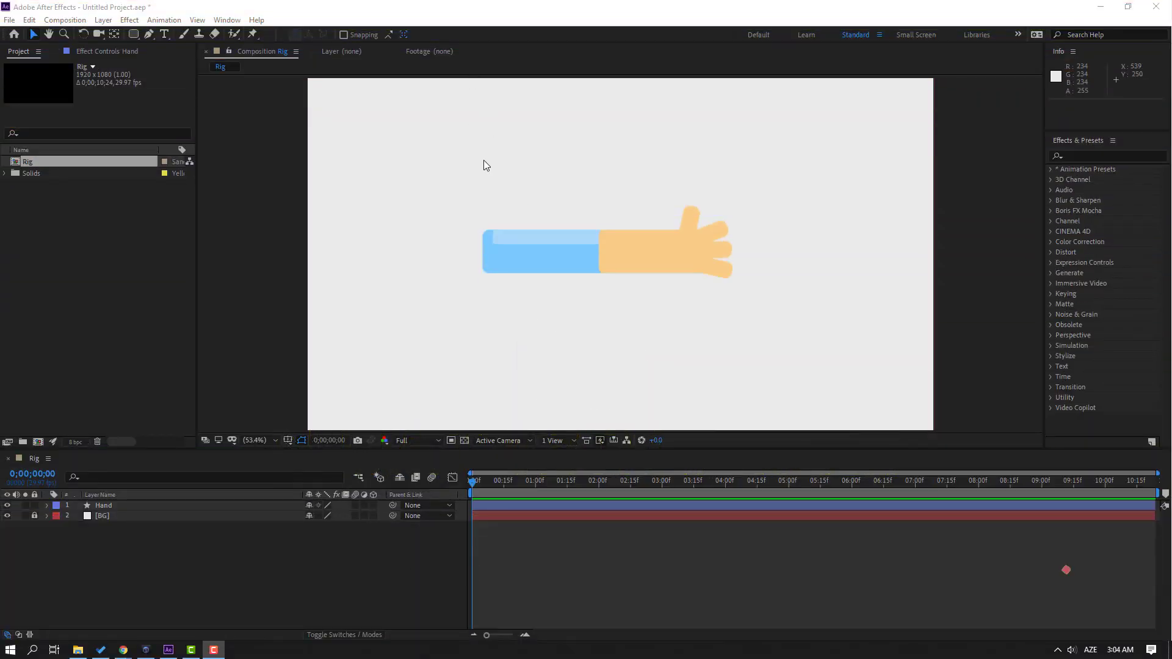
Step: Select the Hand layer and check that its Contents hold Rectangle 1 through Rectangle 7
left_click(536, 229)
left_click(136, 559)
left_click(103, 506)
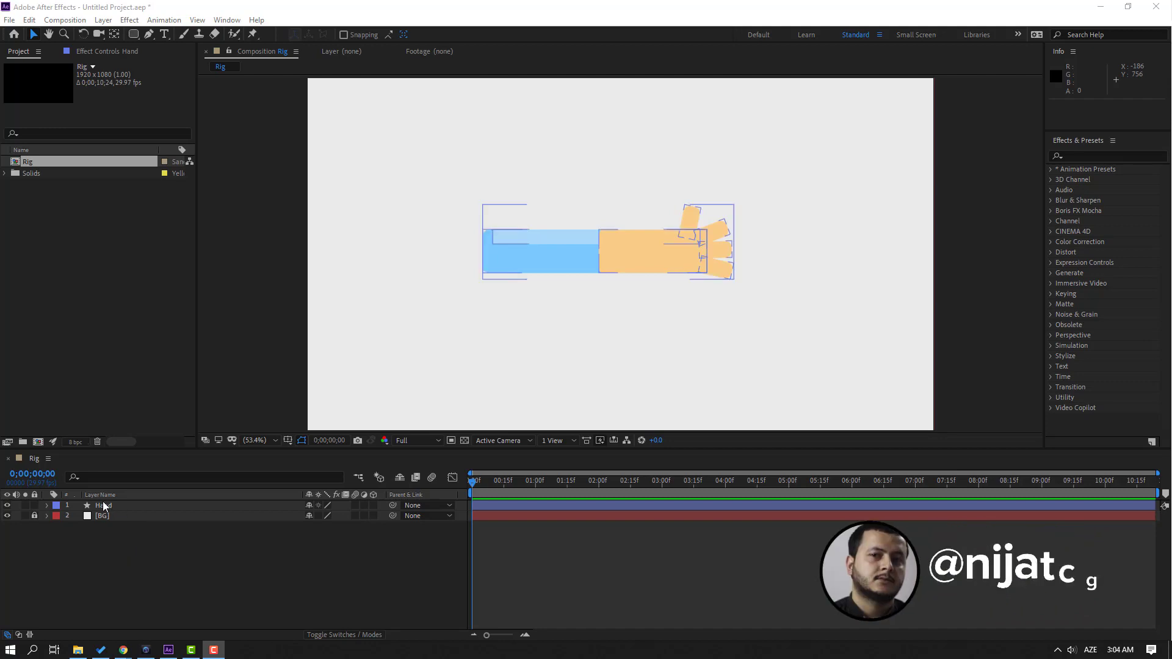
left_click(103, 506)
left_click(47, 505)
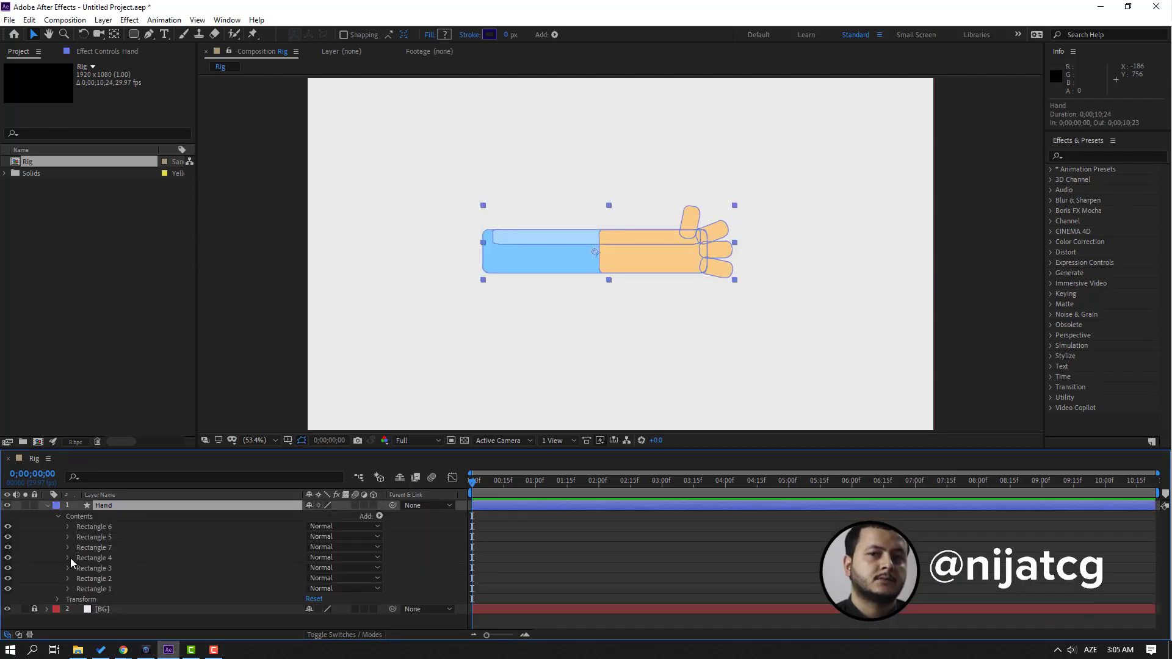
left_click(94, 534)
key("ctrl+grave")
left_click(95, 541)
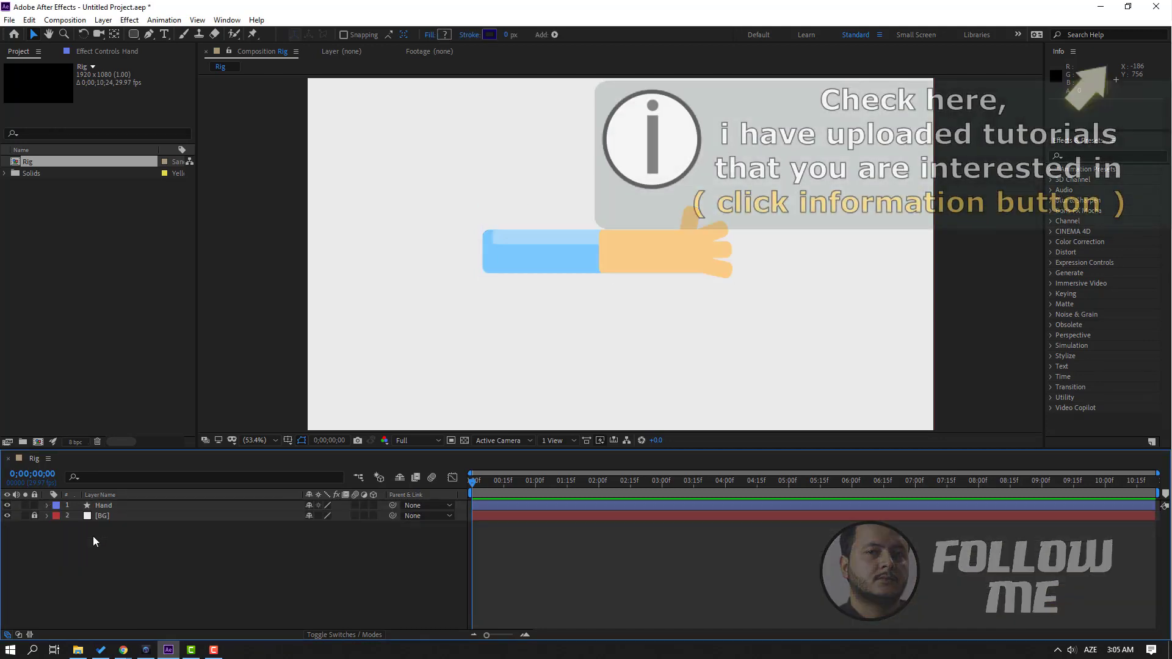
left_click(550, 250)
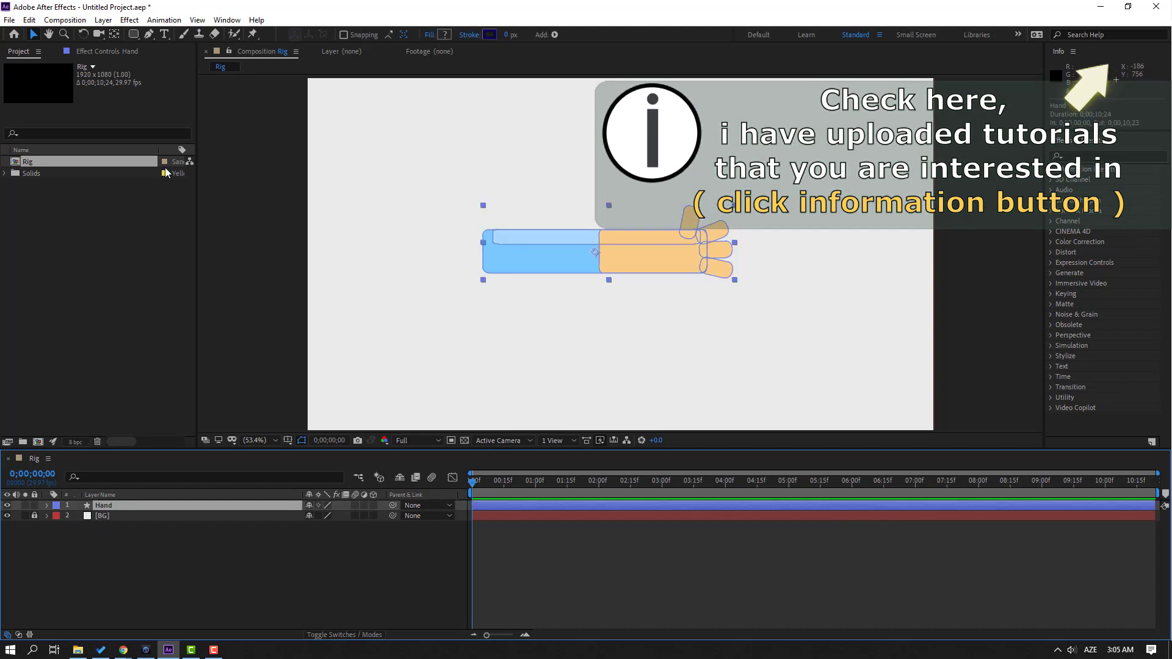
Step: At 100% zoom, pin the Hand layer at the blue sleeve's left end and further along the arm
left_click(252, 34)
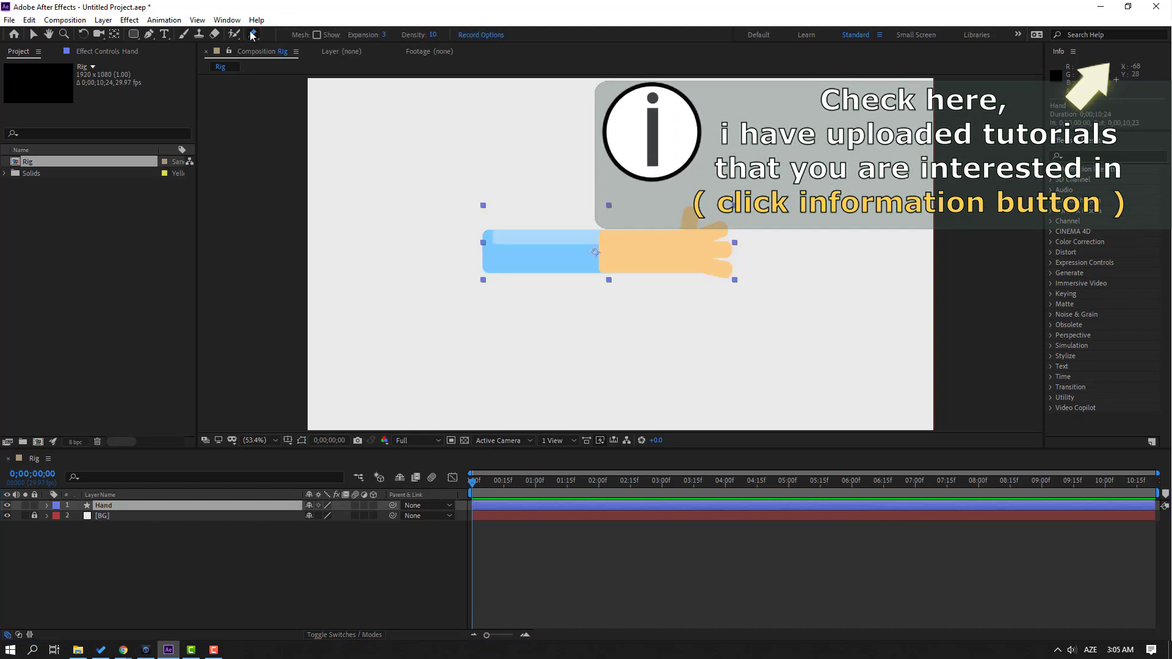
key("slash")
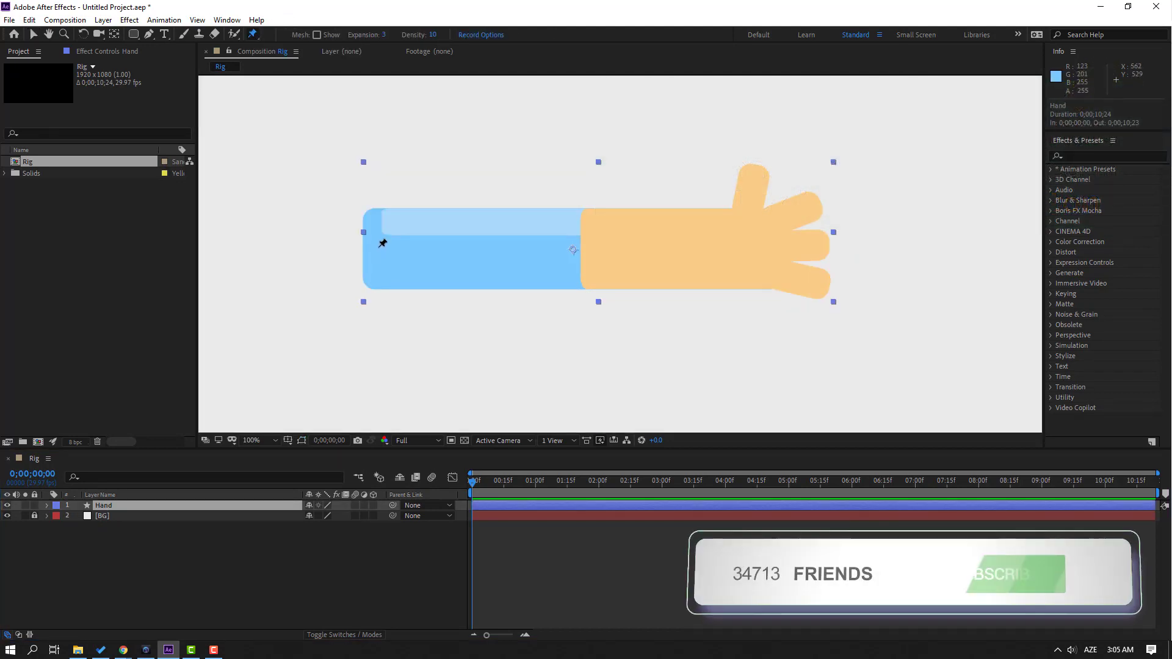
left_click(379, 245)
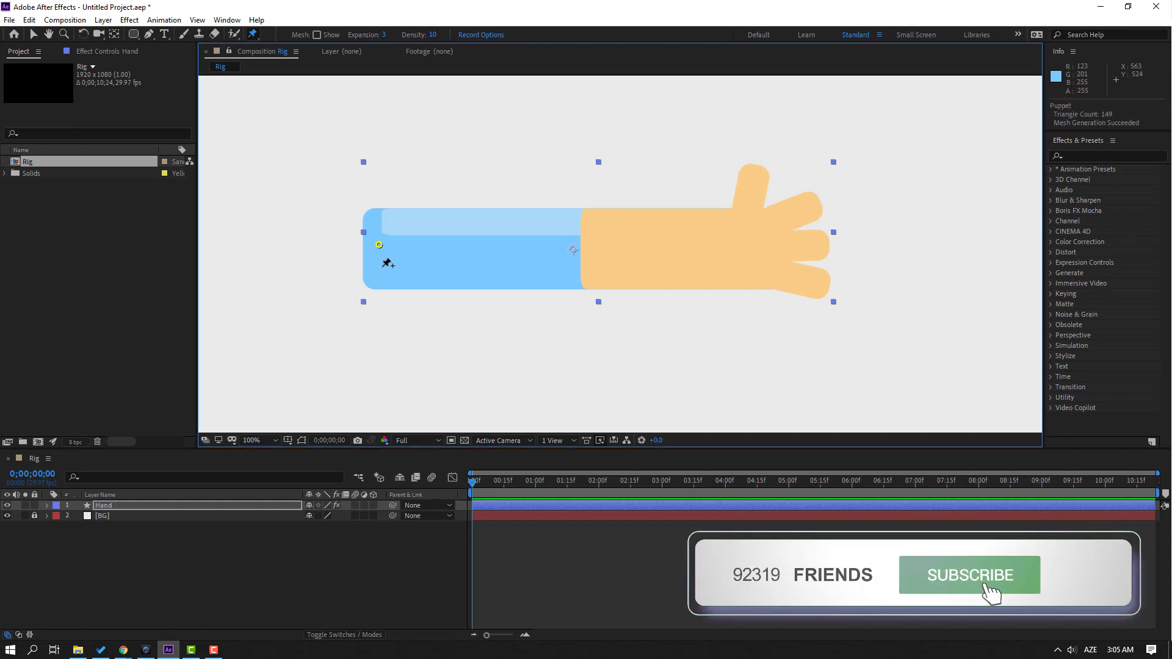
left_click(572, 249)
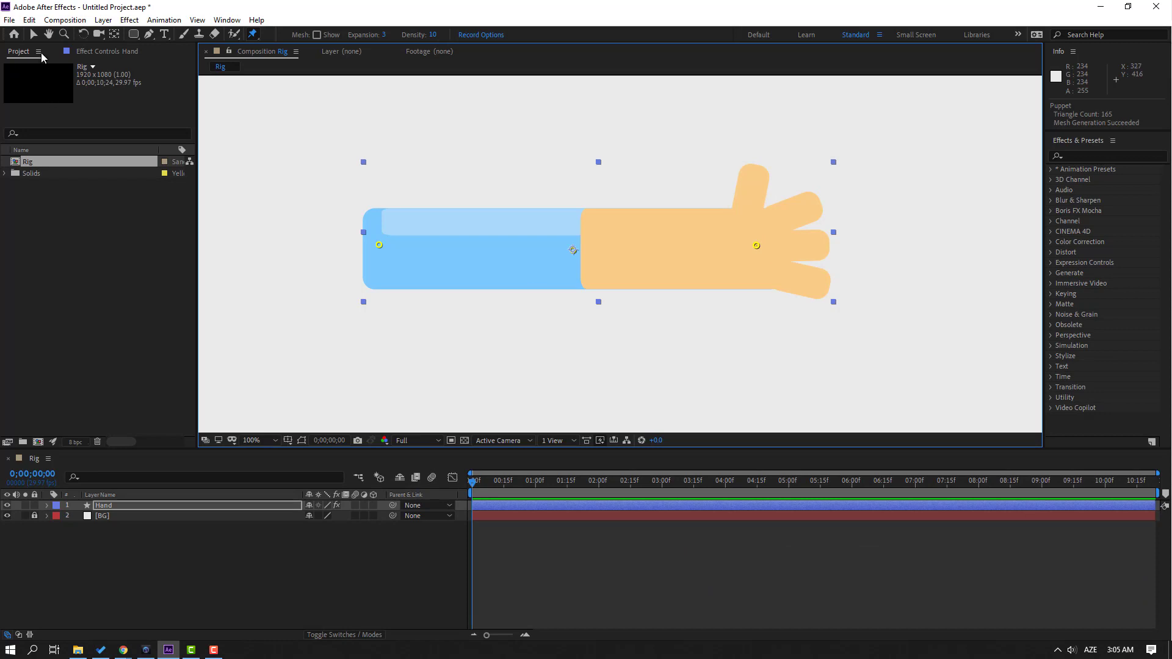
left_click(34, 34)
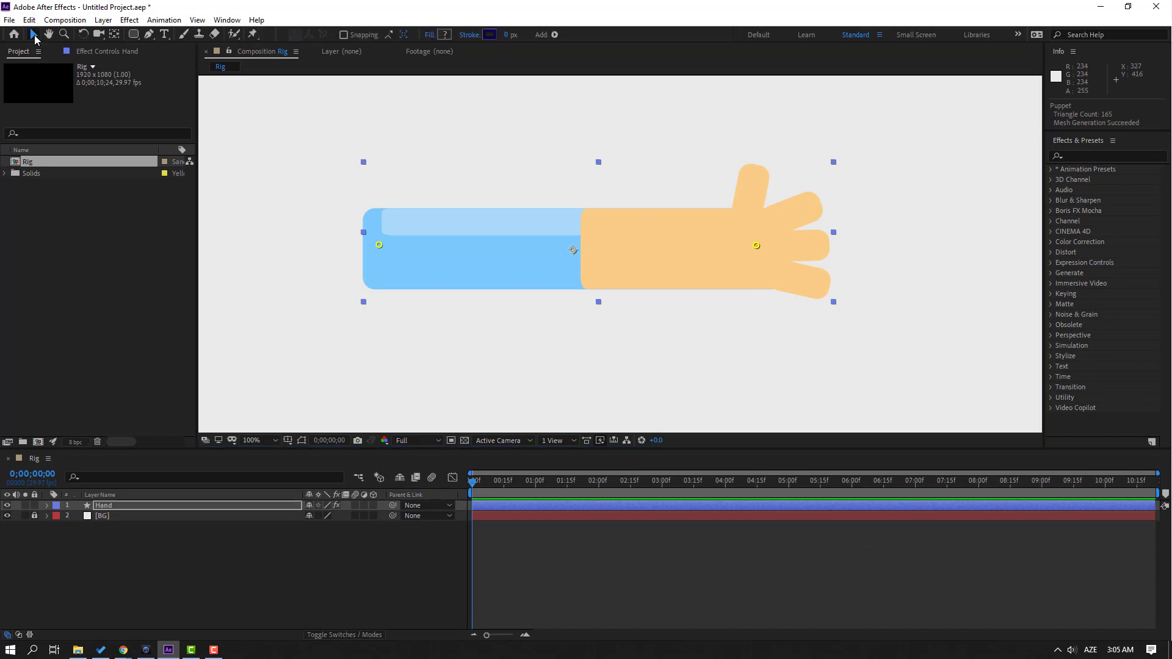
left_click(76, 566)
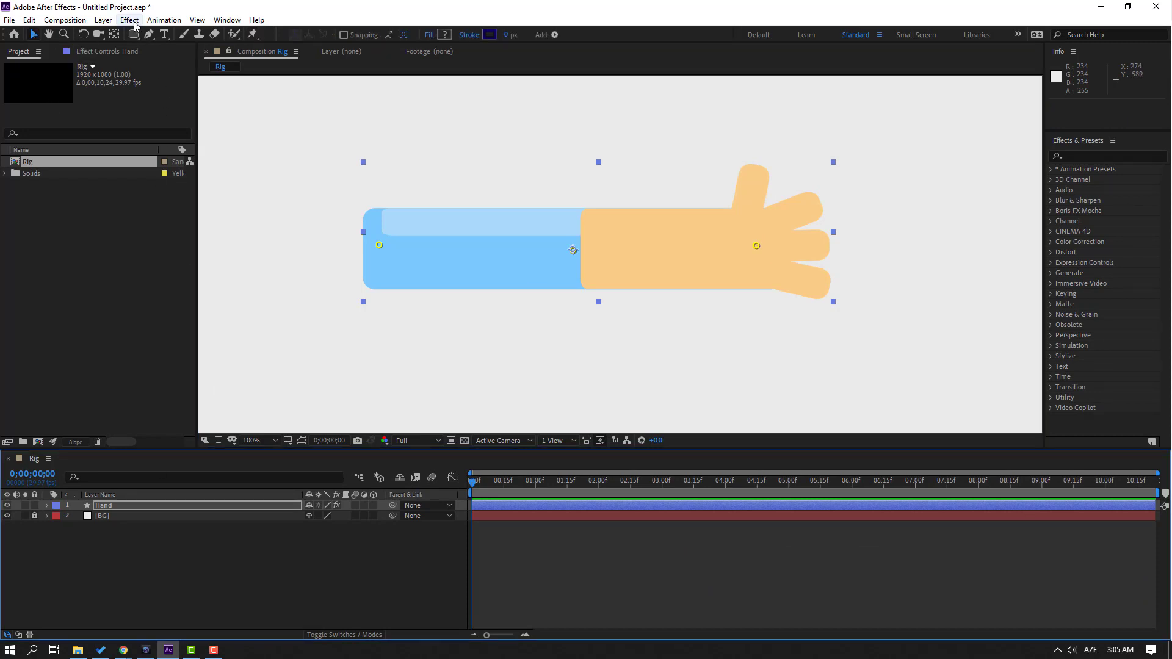
Step: Add a null object, centre its anchor point, and drag it over the sleeve's left end
left_click(103, 20)
mouse_move(104, 35)
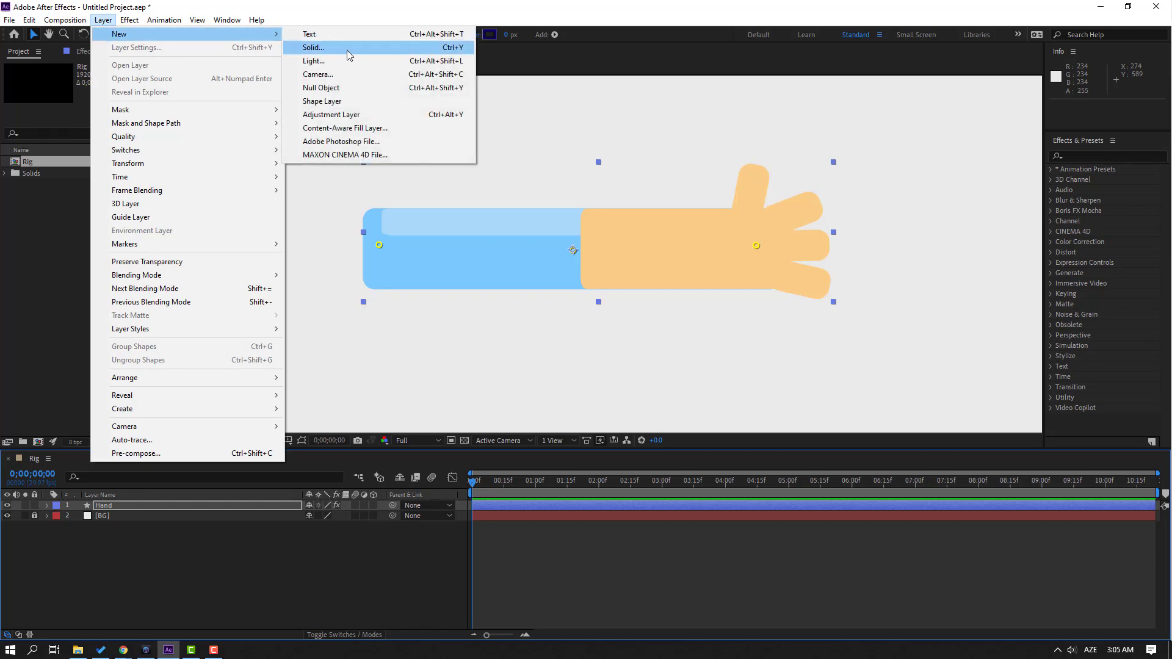
left_click(359, 93)
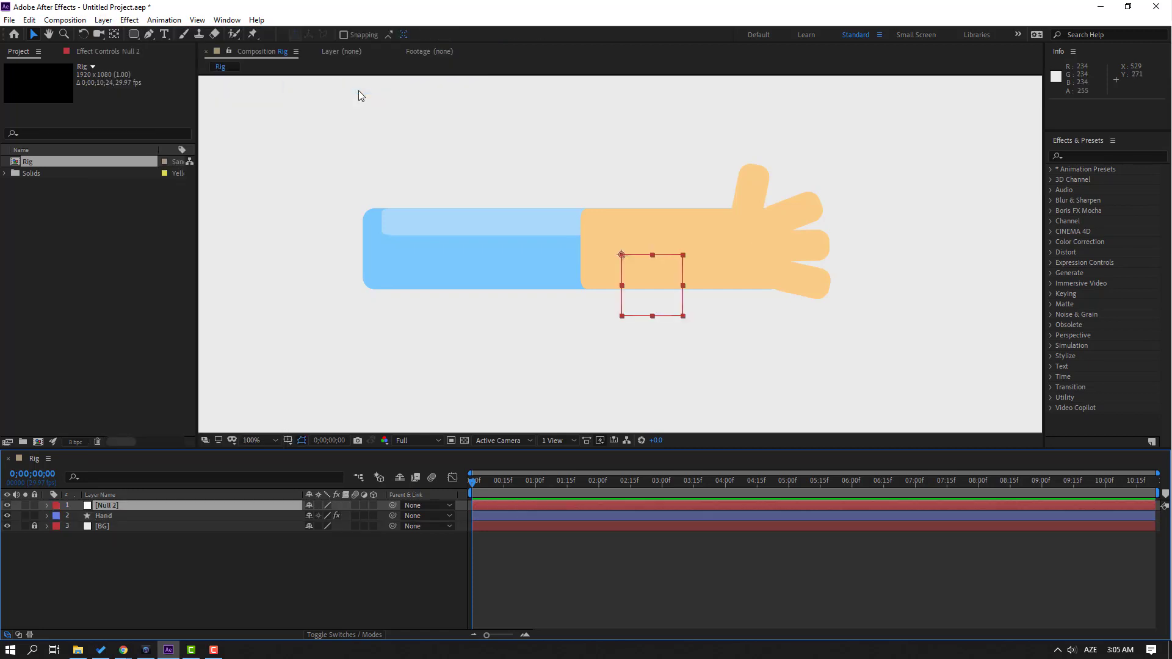
double_click(113, 37)
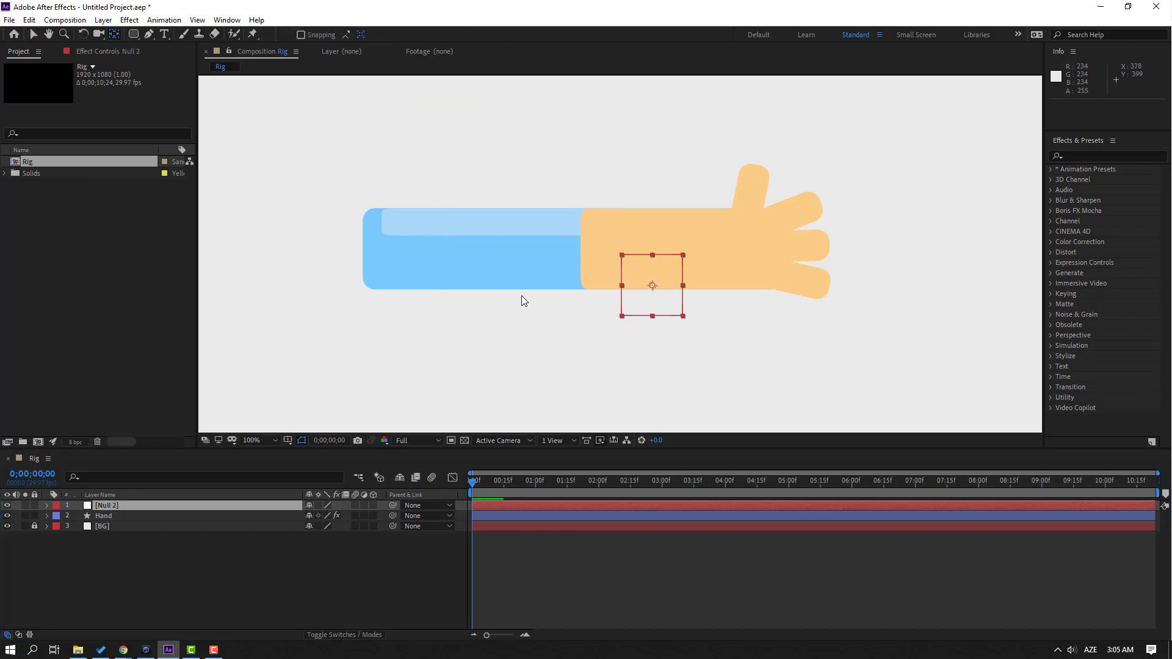
left_click(33, 34)
left_click_drag(673, 307, 430, 270)
Step: Rename the Null 2 layer to '1'
left_click(111, 536)
left_click(107, 503)
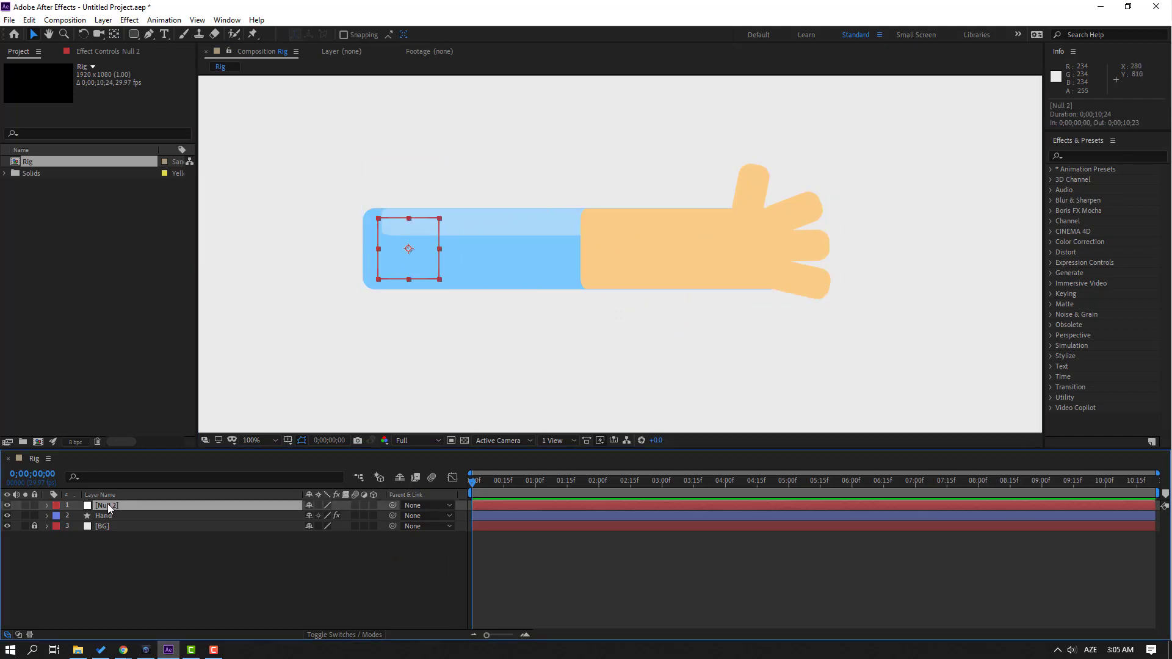
key("Return")
type("1")
key("Return")
left_click(109, 543)
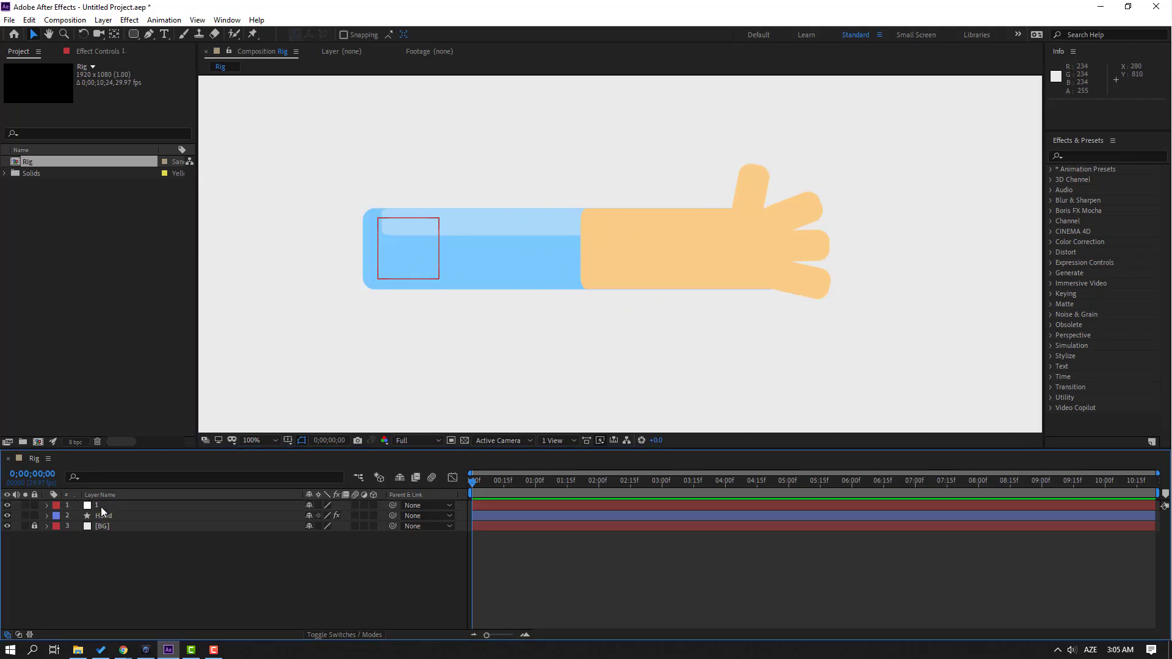
Step: Duplicate null 1 into nulls 2 and 3, and nudge them right to the wrist and hand
left_click(101, 507)
key("ctrl+d")
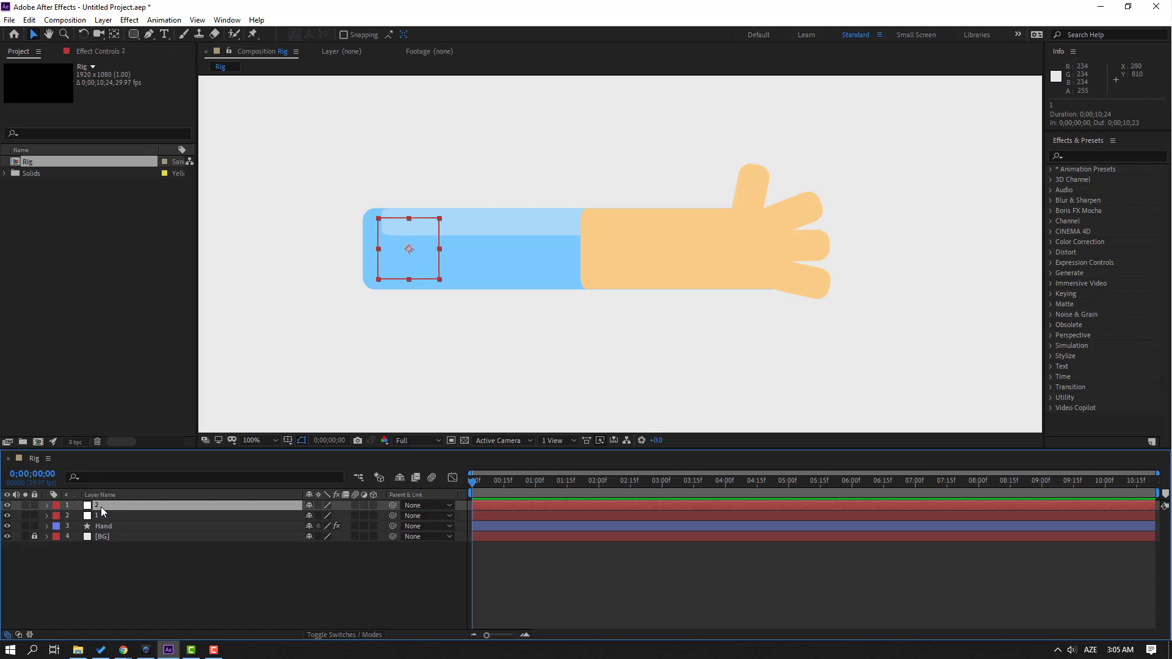
key("ctrl+d")
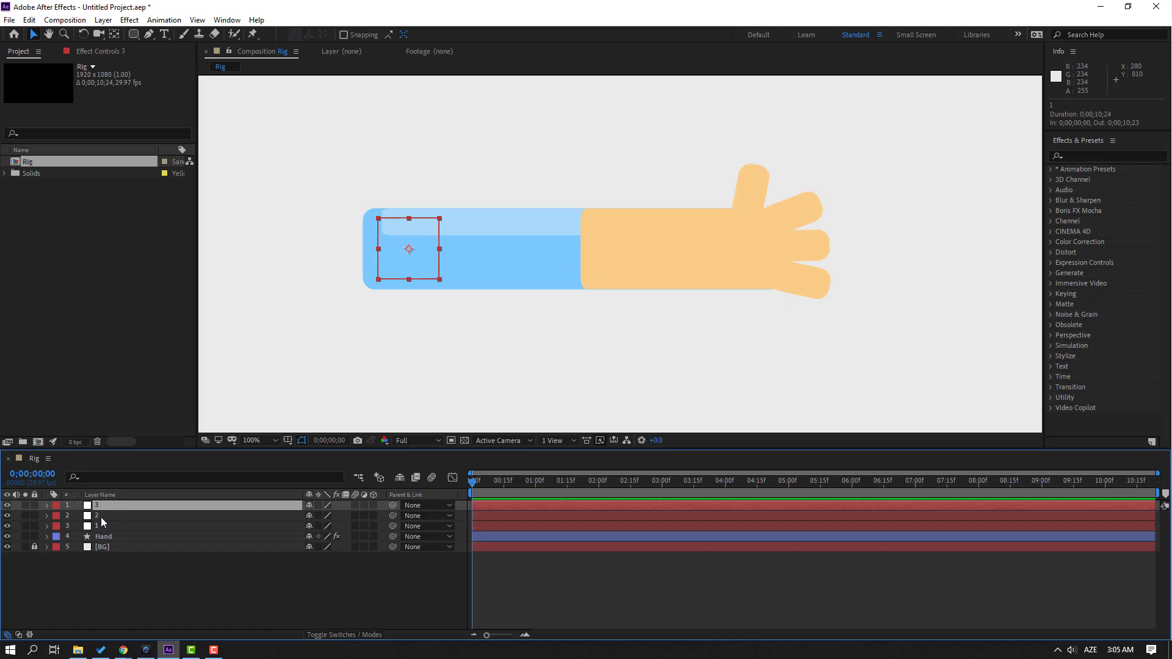
left_click(101, 517)
left_click(98, 506, "ctrl")
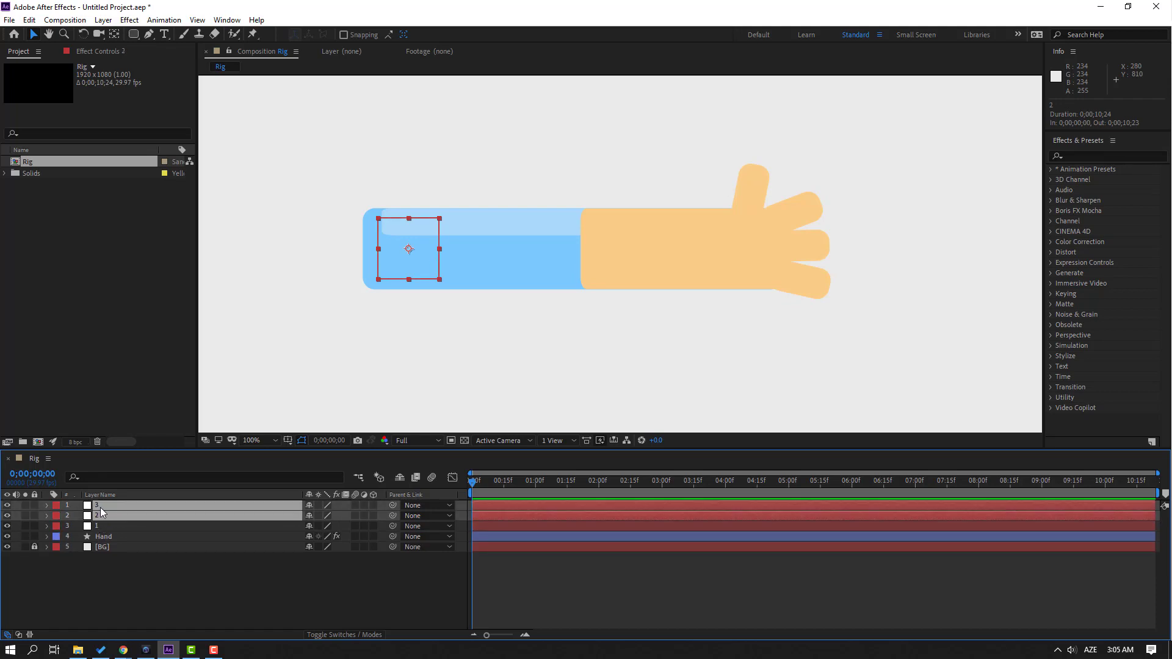
key("shift+Right")
key("shift+Right")
key("shift+Right")
key("shift+Right")
key("shift+Right")
key("shift+Right")
key("shift+Right")
key("shift+Right")
key("shift+Right")
key("shift+Right")
key("shift+Right")
key("shift+Right")
key("shift+Right")
key("shift+Right")
key("shift+Right")
key("shift+Right")
key("shift+Right")
key("shift+Right")
key("shift+Right")
key("shift+Right")
key("shift+Right")
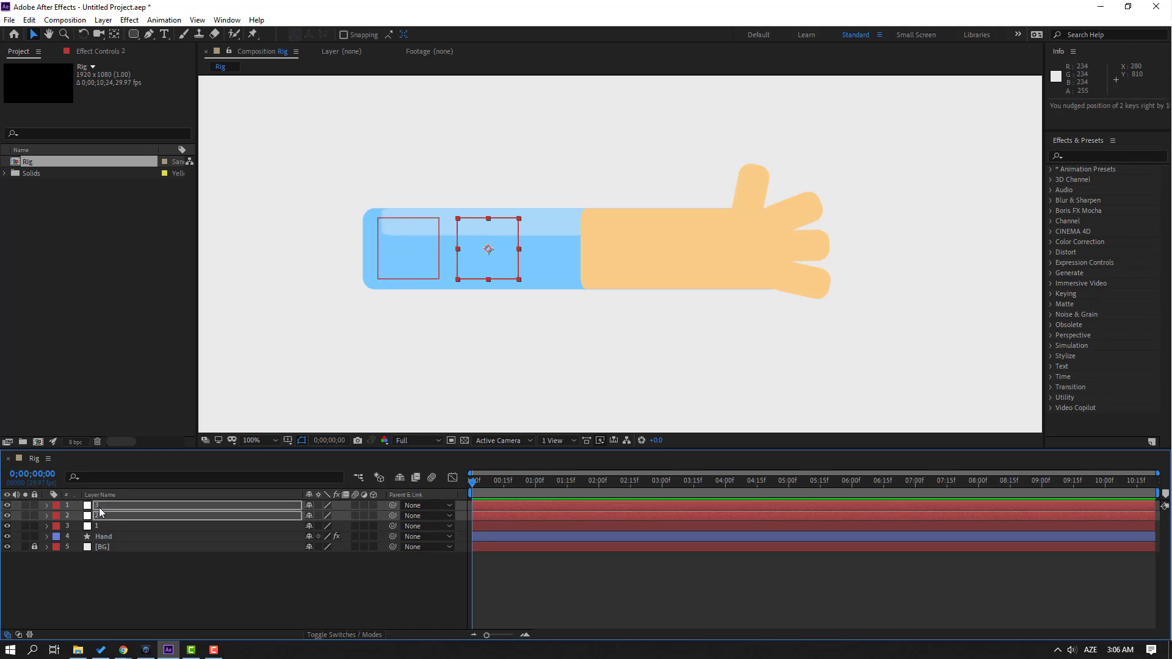
left_click(108, 592)
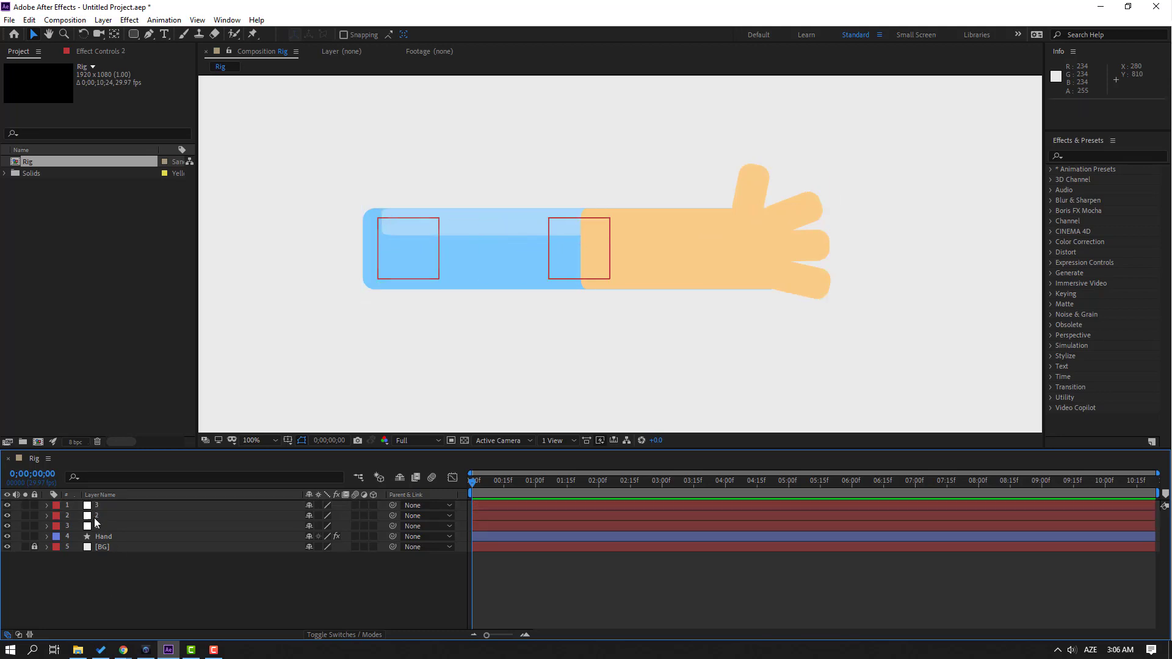
left_click(100, 505)
key("shift+Right")
key("shift+Right")
key("shift+Right")
key("shift+Right")
key("shift+Right")
key("shift+Right")
key("shift+Right")
key("shift+Right")
key("shift+Right")
key("shift+Right")
key("shift+Right")
key("shift+Right")
key("shift+Right")
key("shift+Right")
key("shift+Right")
key("shift+Right")
key("shift+Right")
key("shift+Right")
key("shift+Right")
key("shift+Right")
key("shift+Right")
key("shift+Right")
key("shift+Right")
key("shift+Right")
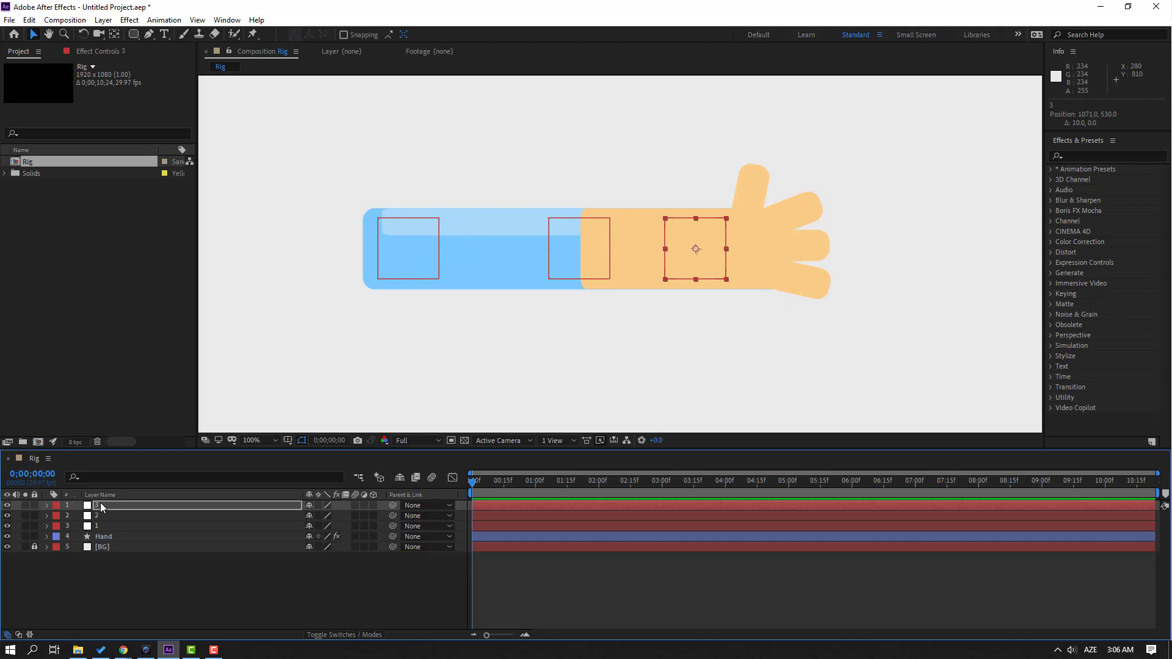
left_click(90, 580)
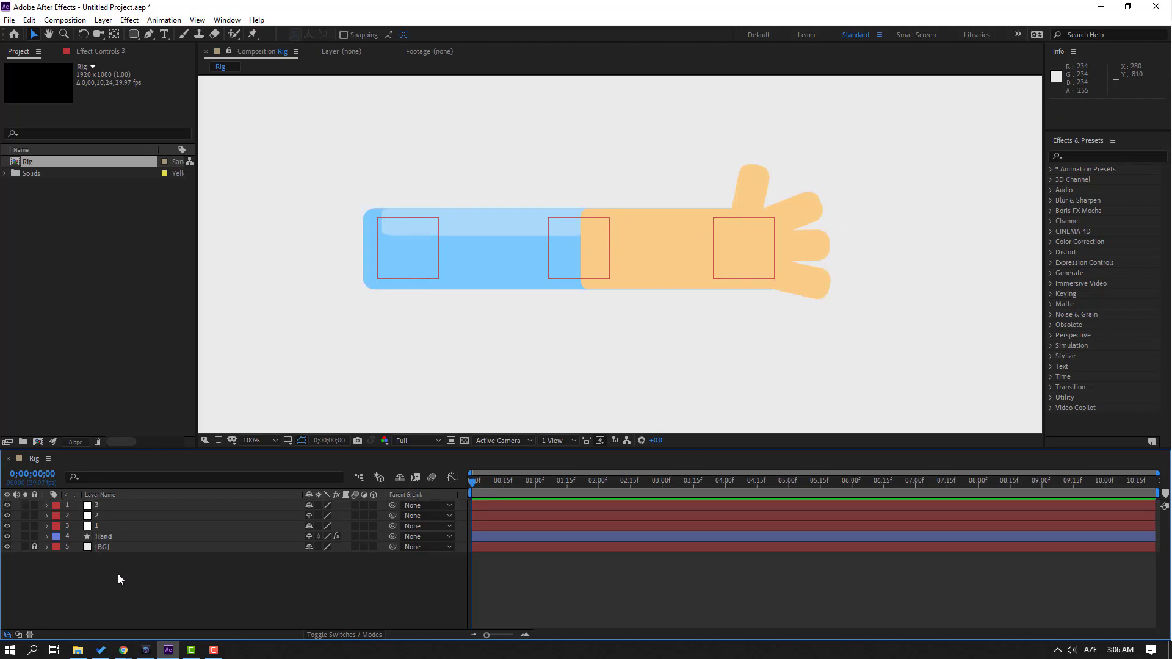
Step: Expand the Hand layer's Puppet > Mesh 1 > Deform to list its puppet pins
left_click(94, 538)
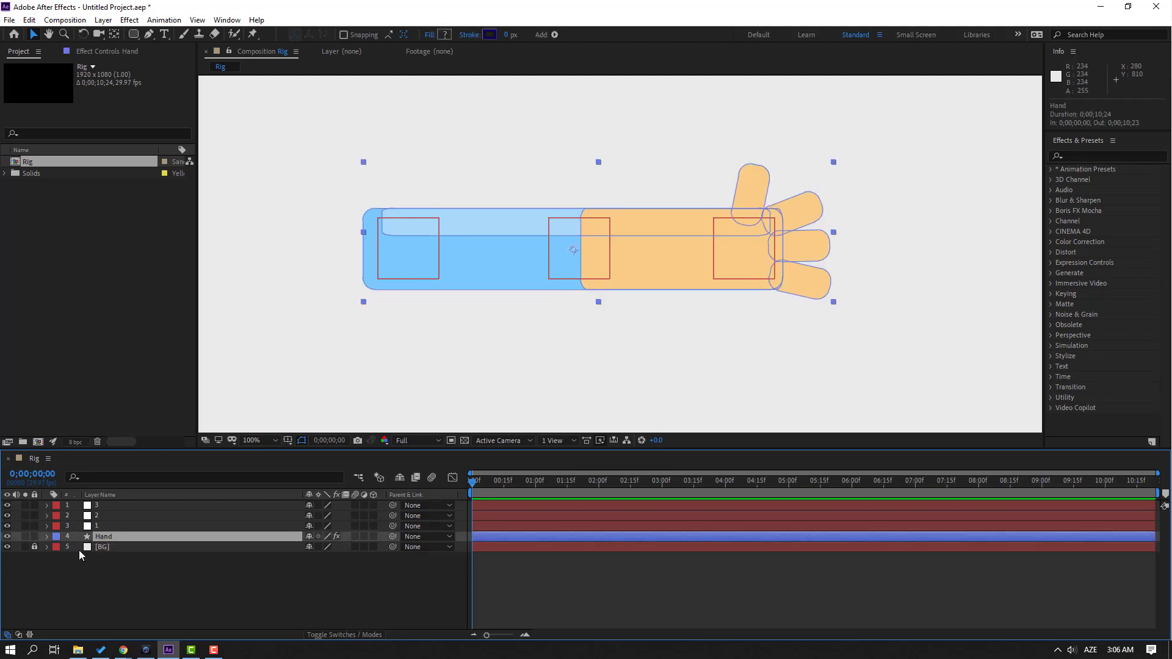
left_click(47, 536)
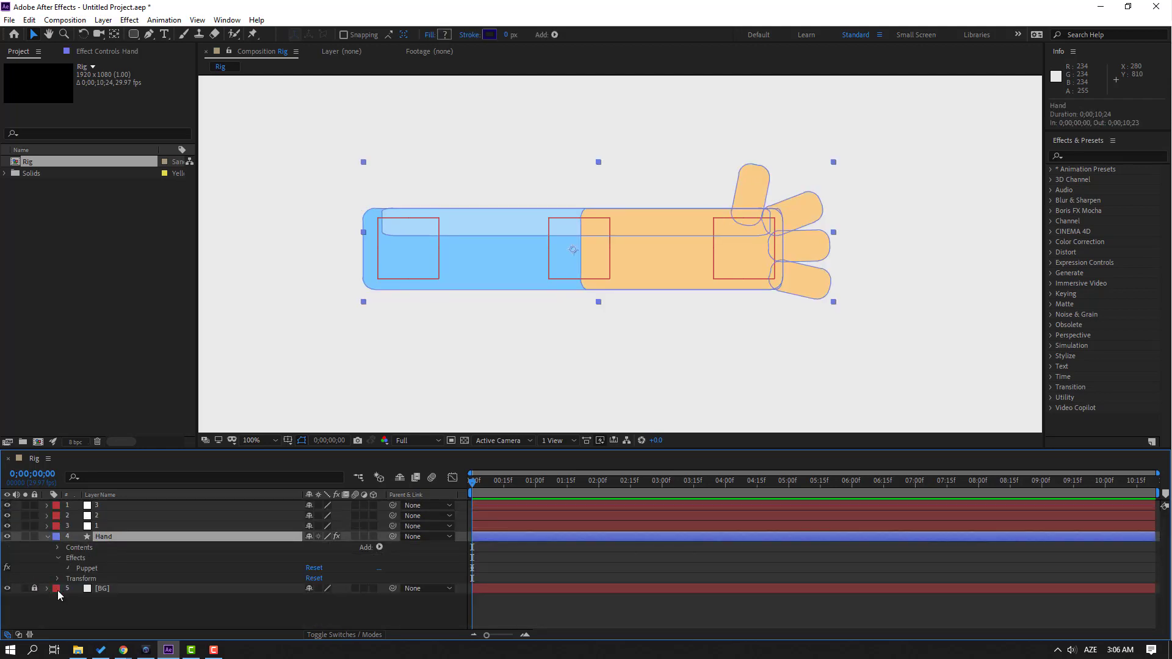
left_click(68, 567)
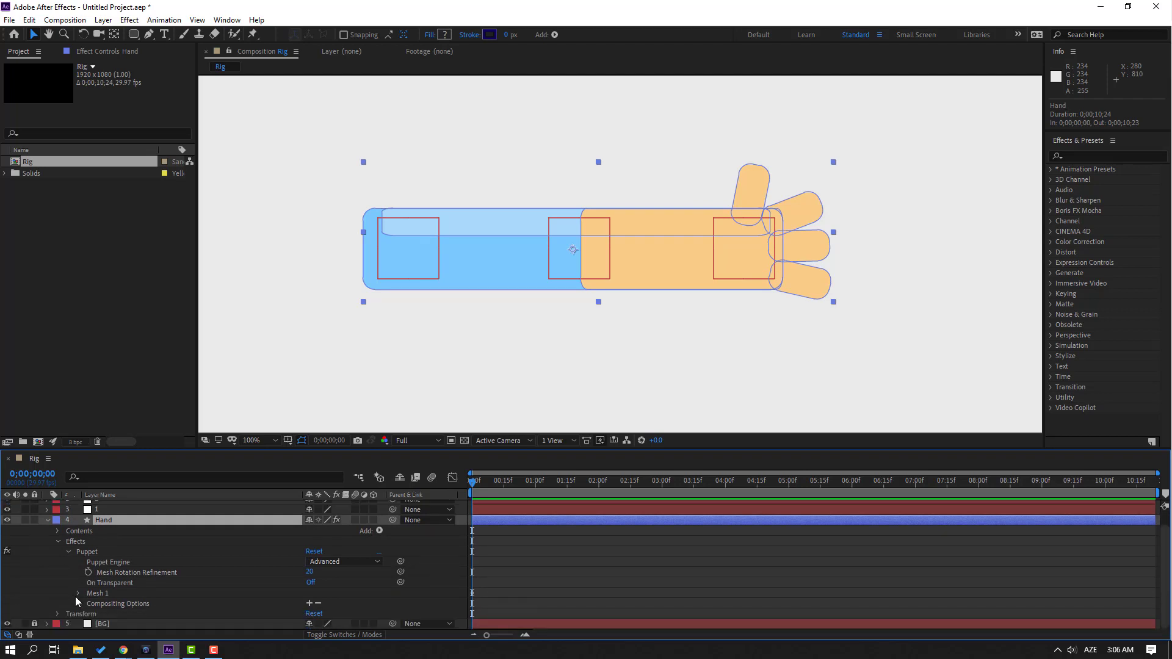
left_click(77, 594)
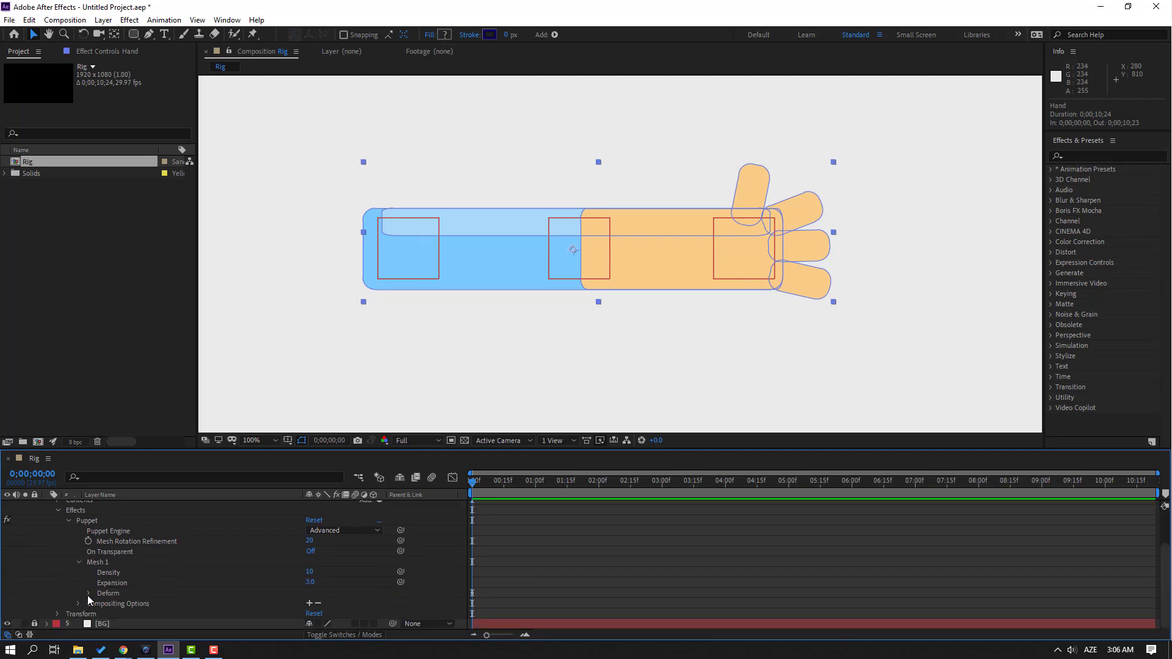
left_click(89, 594)
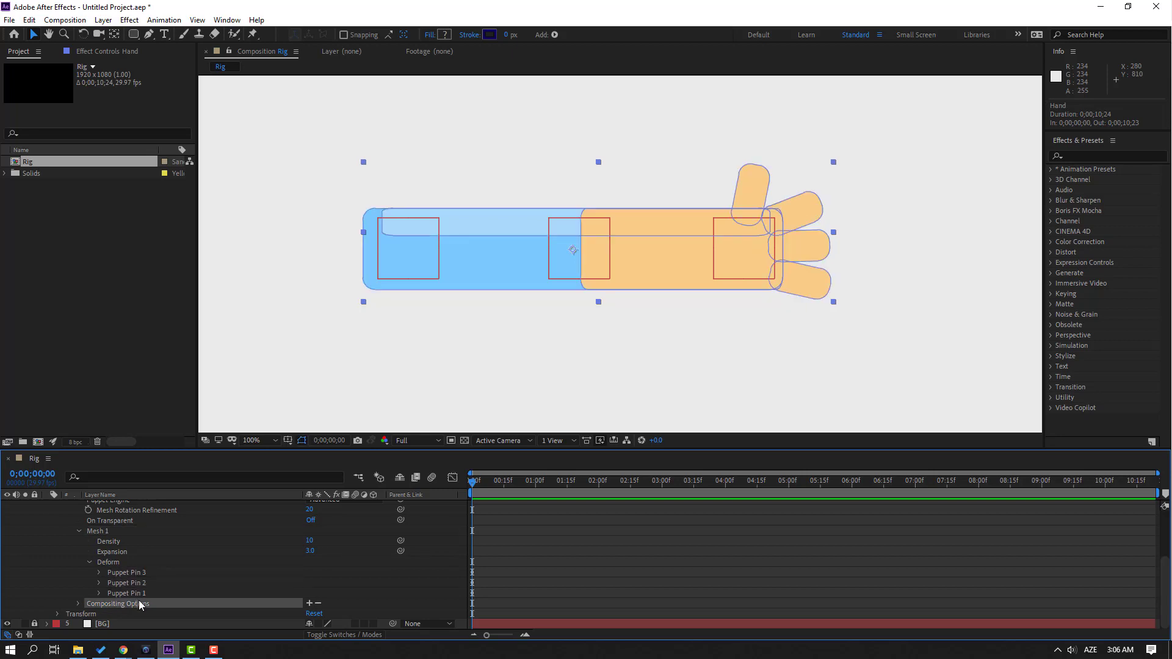
Step: Enlarge the timeline, show Position for nulls 1–3, and expand Puppet Pin 1
left_click_drag(269, 455, 272, 299)
left_click_drag(97, 375, 107, 358)
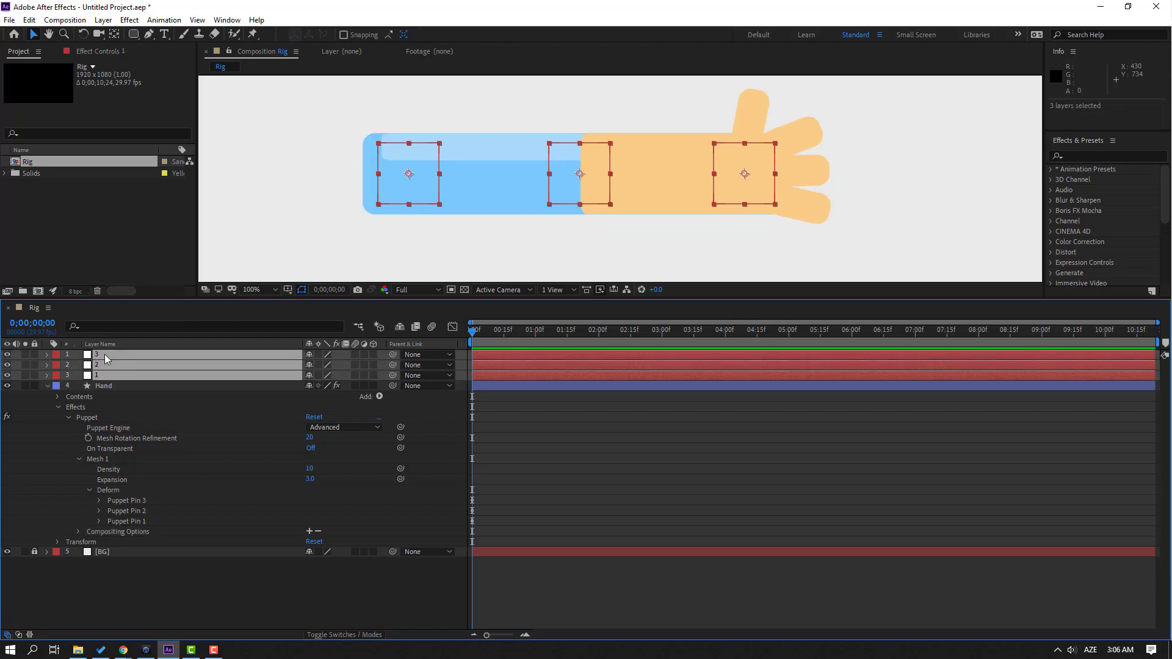
key("p")
left_click(314, 590)
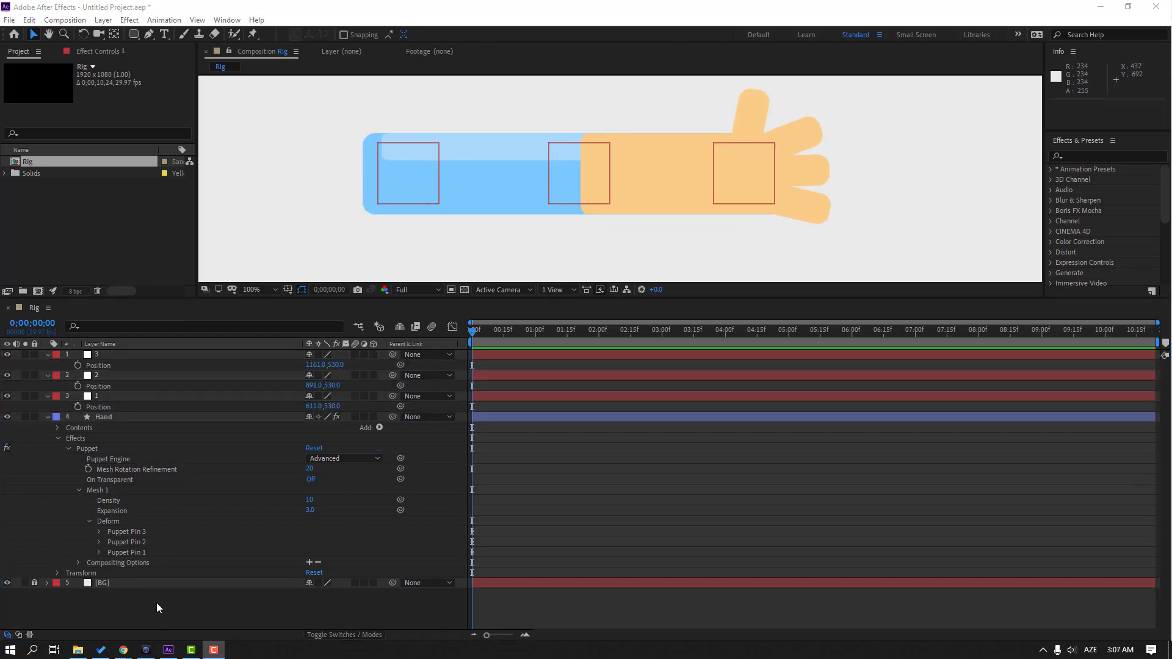
left_click(97, 558)
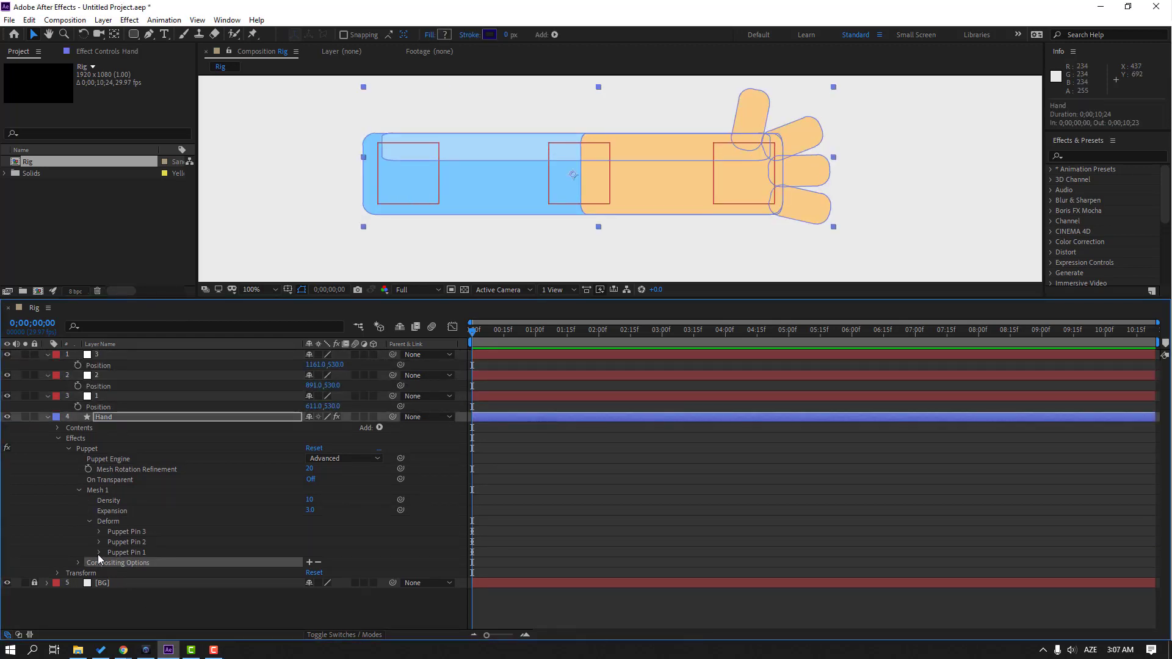
left_click(99, 553)
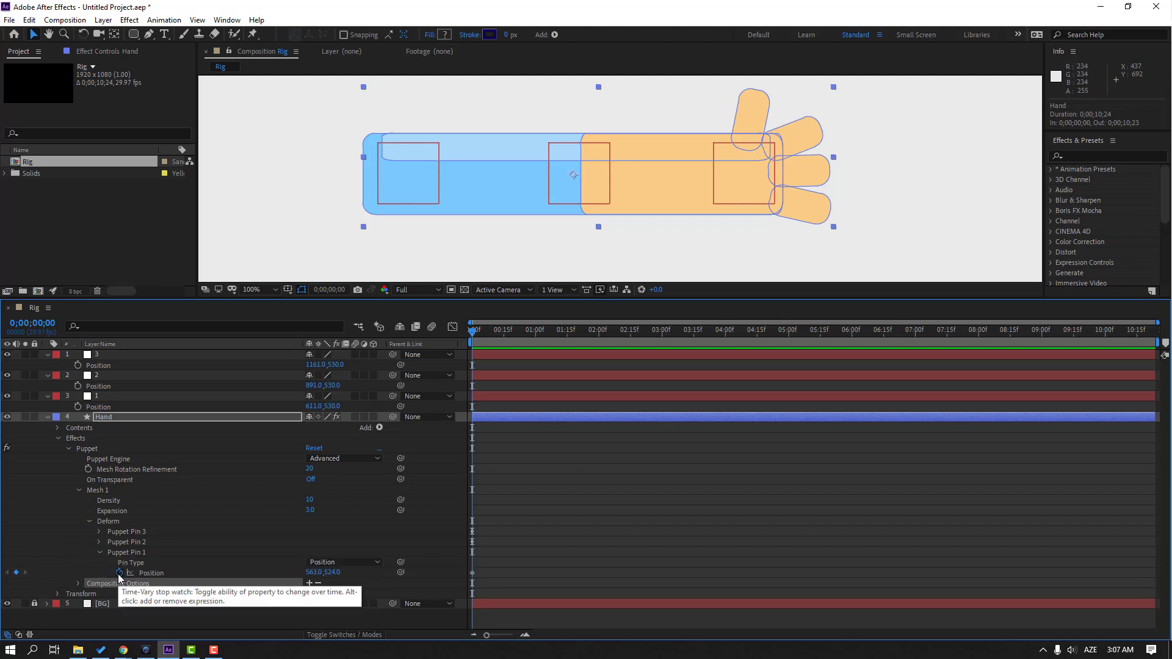
Step: Give Puppet Pin 1's Position the expression thisComp.layer("1").transform.position
left_click(119, 573)
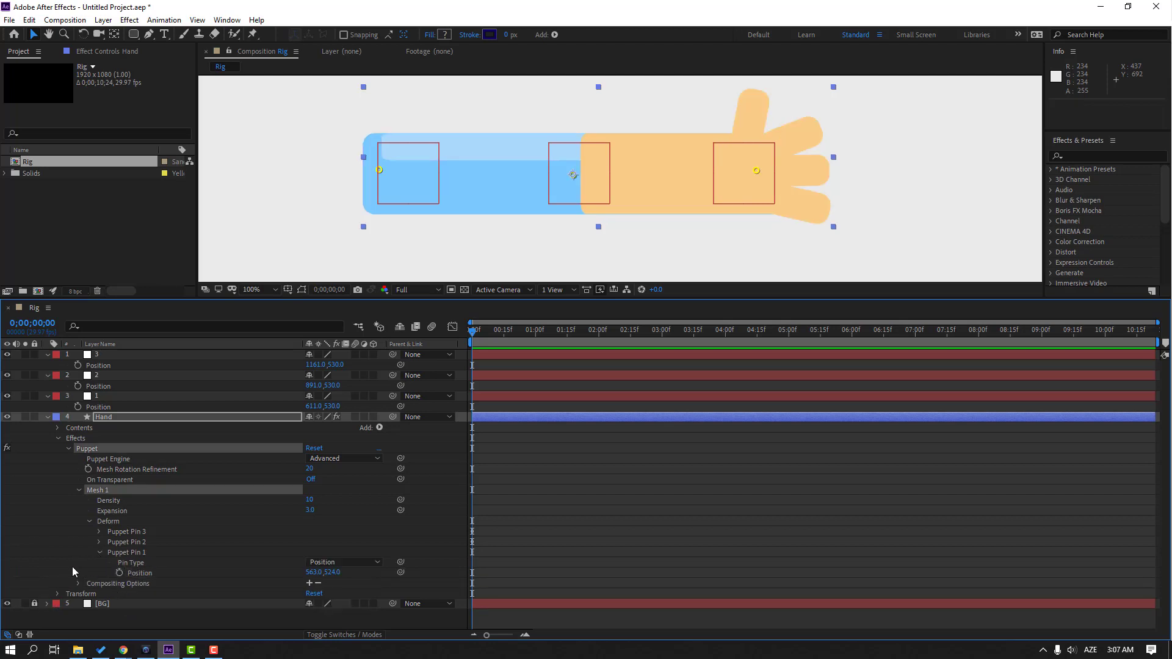
left_click(120, 574, "alt")
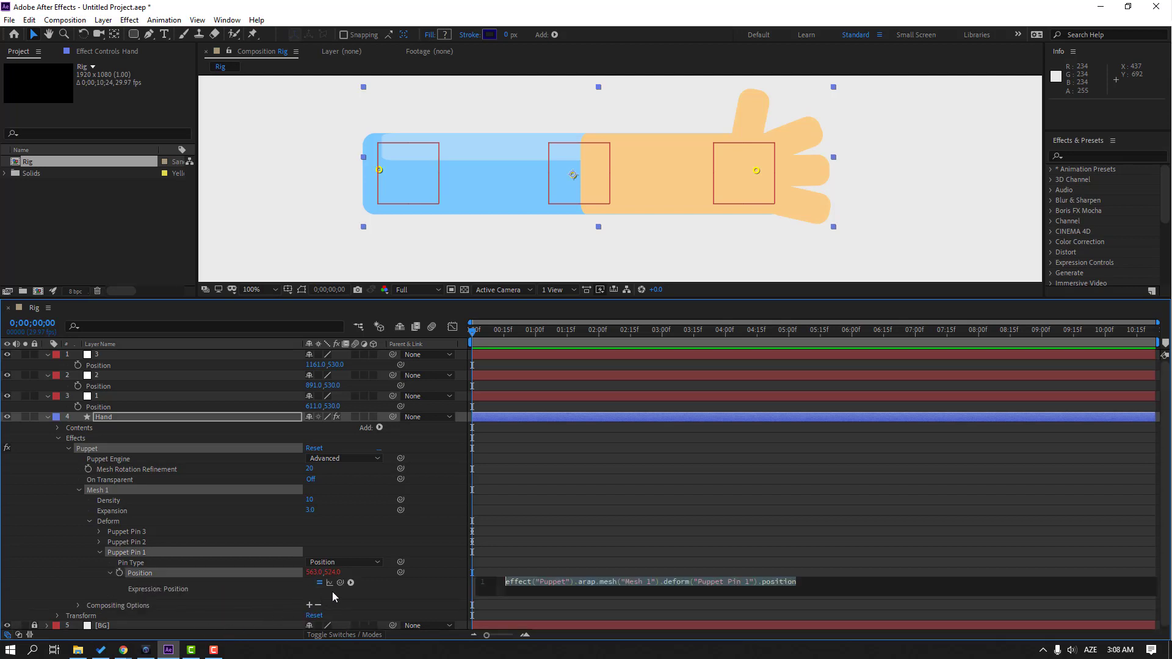
left_click_drag(340, 583, 94, 413)
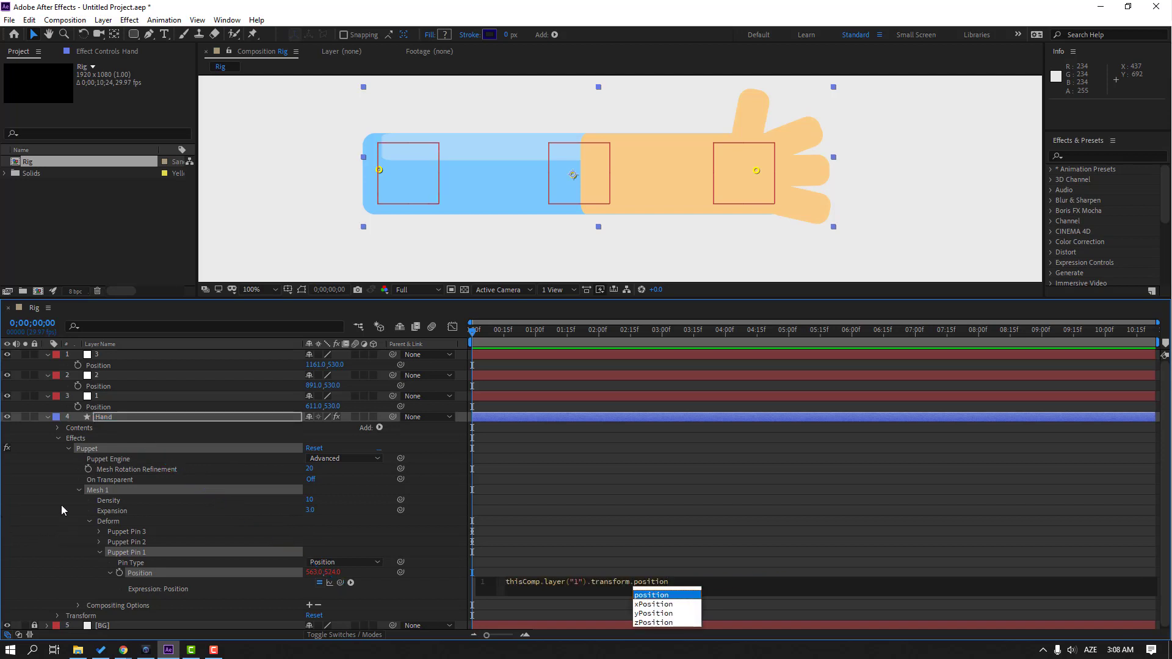
left_click(45, 532)
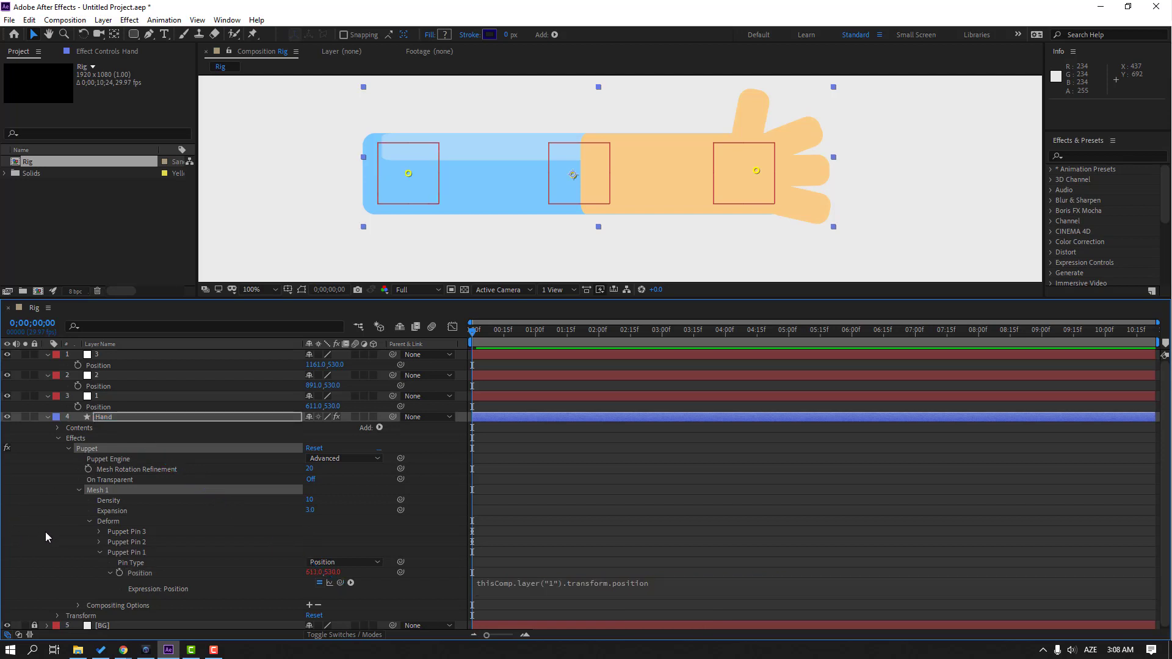
Step: Test that moving null 1 drags the arm, undo it, and collapse the properties
left_click(93, 398)
left_click_drag(417, 189, 435, 161)
key("ctrl+z")
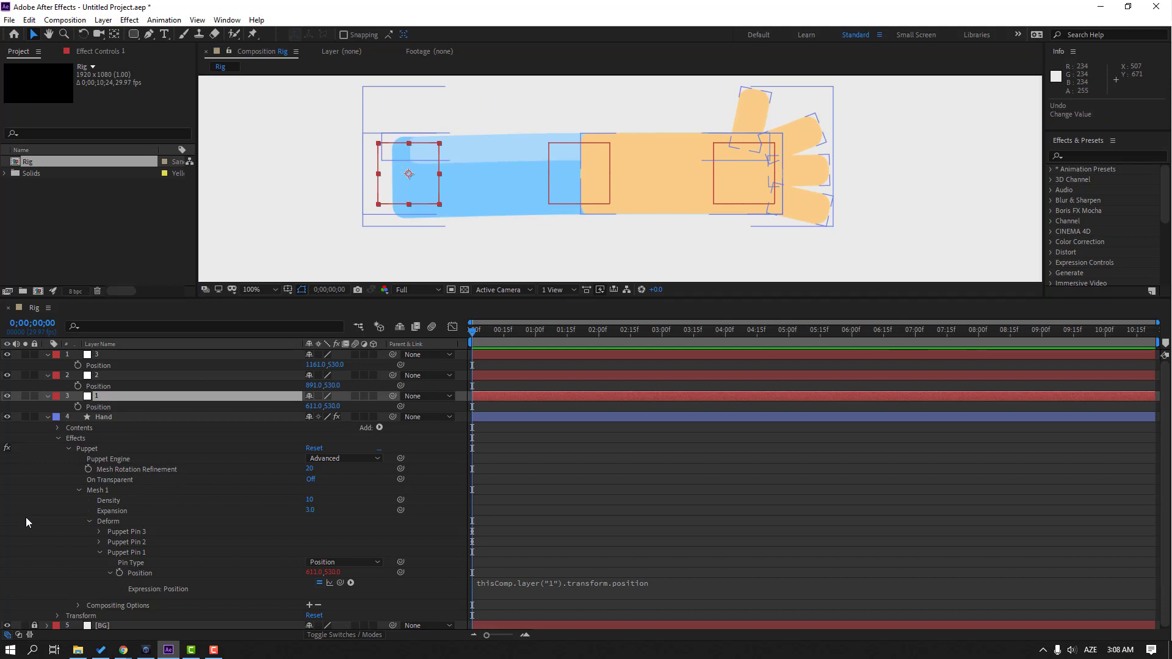
left_click(25, 518)
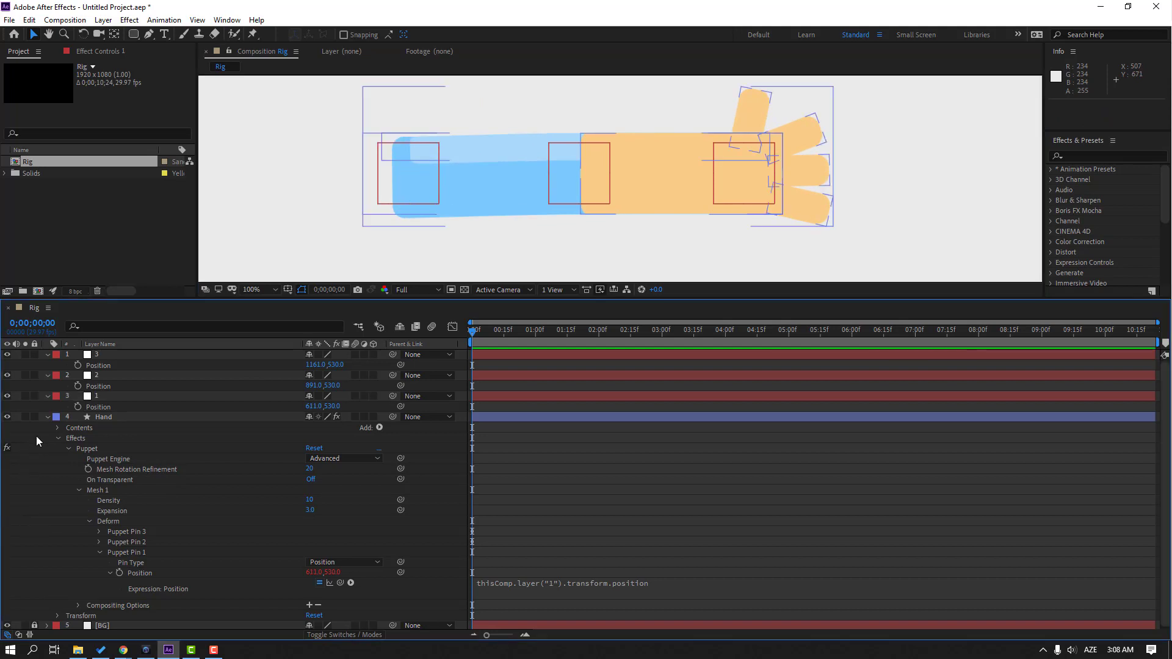
left_click(47, 397)
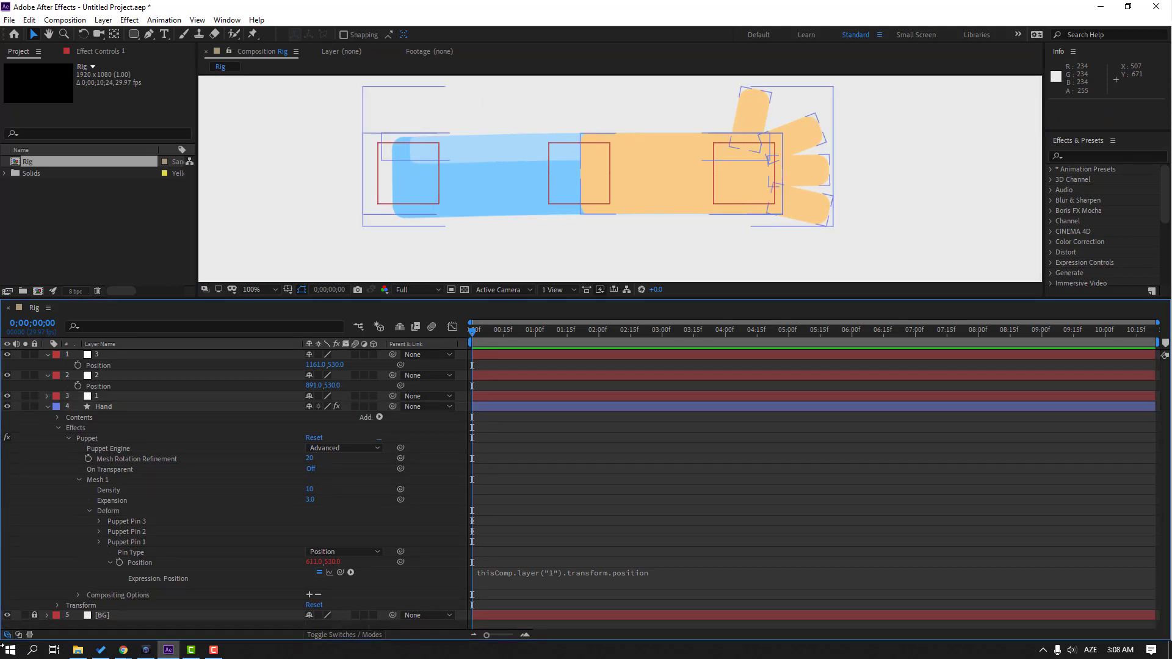
left_click(100, 542)
Step: Link Puppet Pin 2's Position to null 2 with thisComp.layer("2").transform.position
left_click(99, 532)
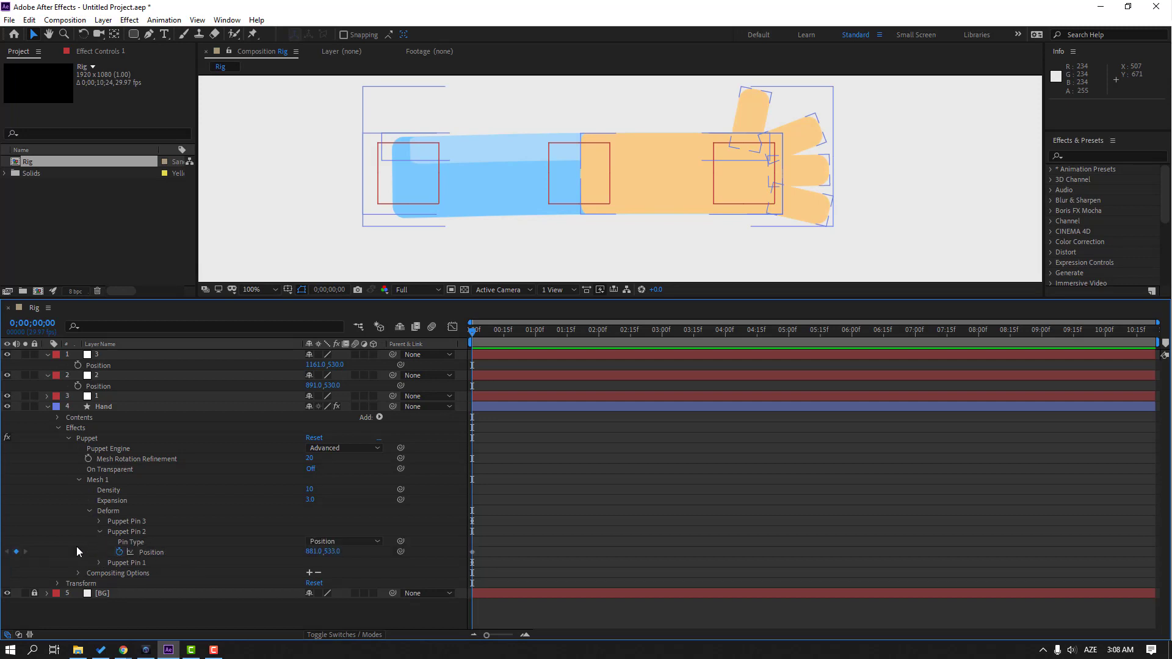
left_click(119, 553)
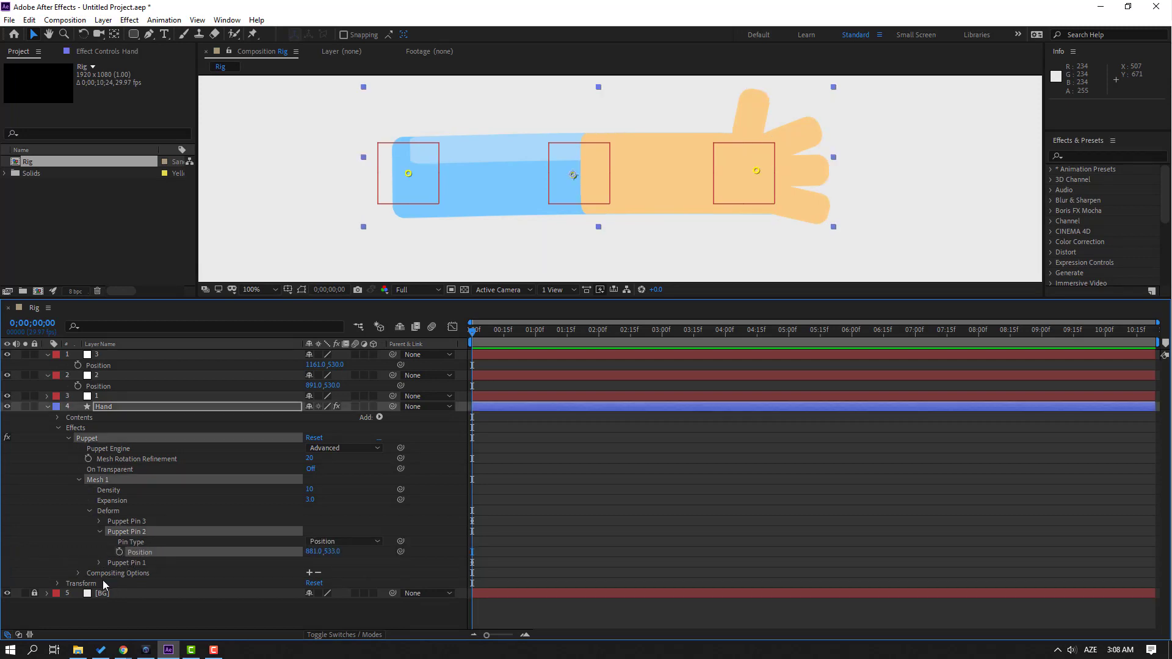
left_click(119, 553, "alt")
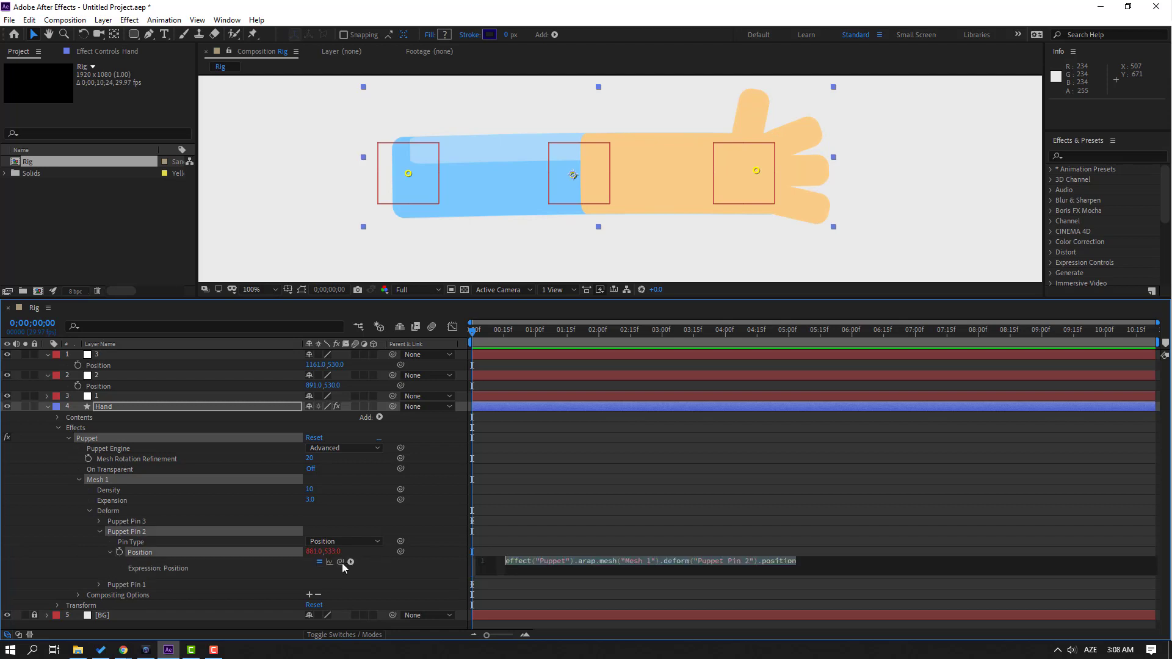
left_click_drag(234, 489, 98, 393)
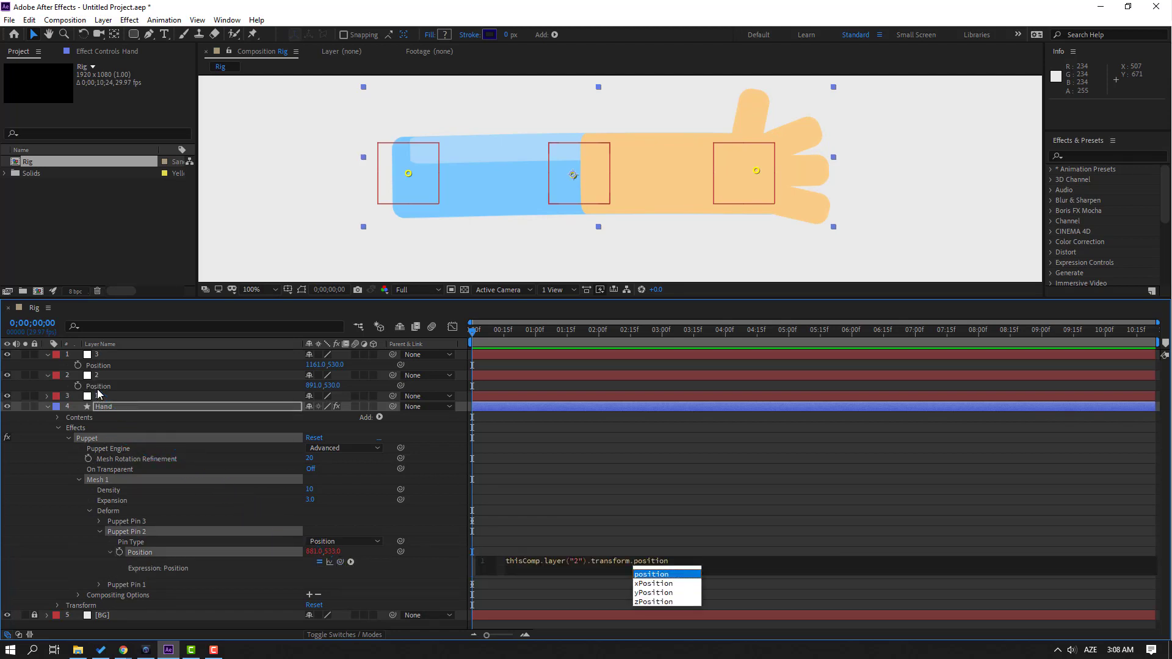
left_click(37, 526)
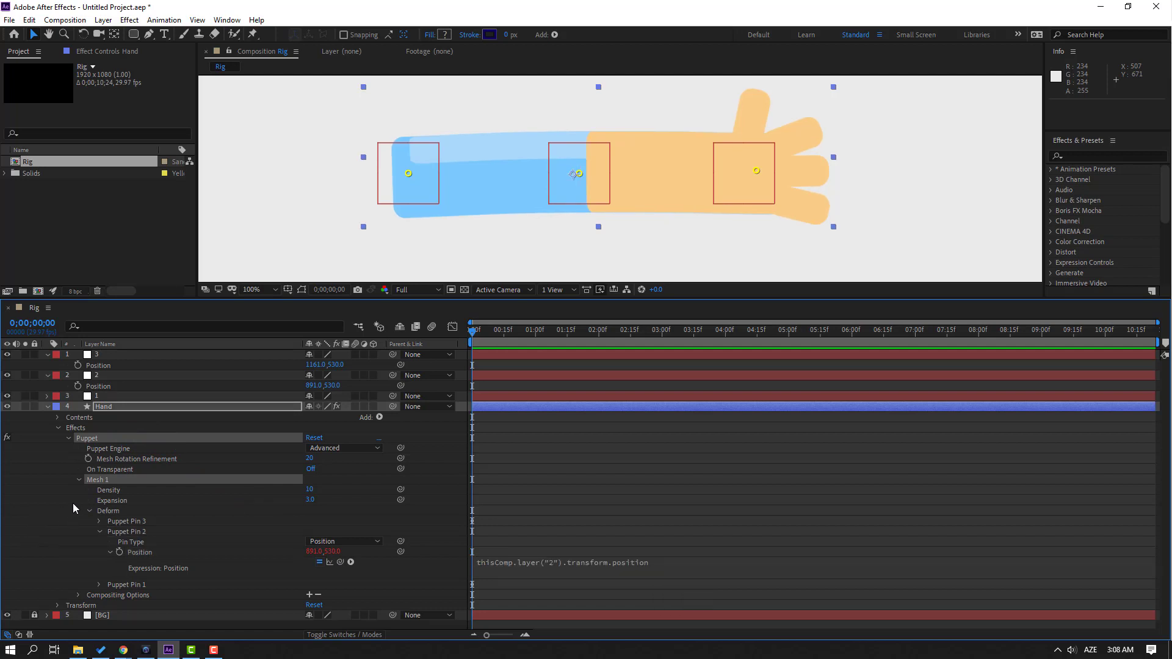
left_click(98, 532)
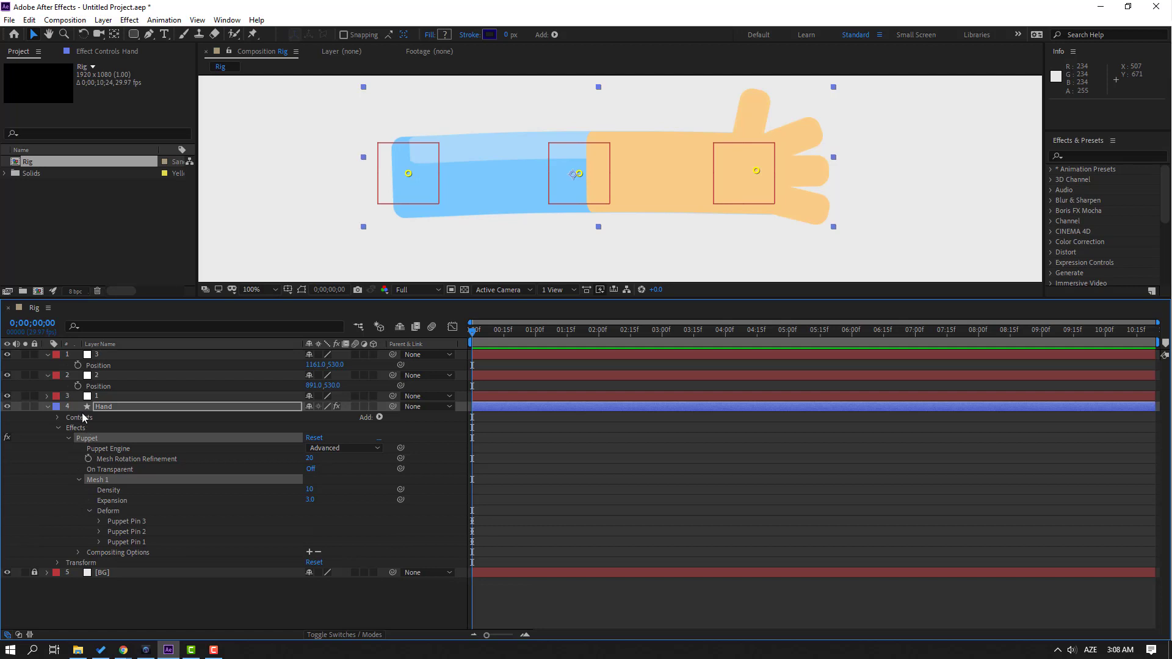
left_click(48, 375)
left_click(156, 374)
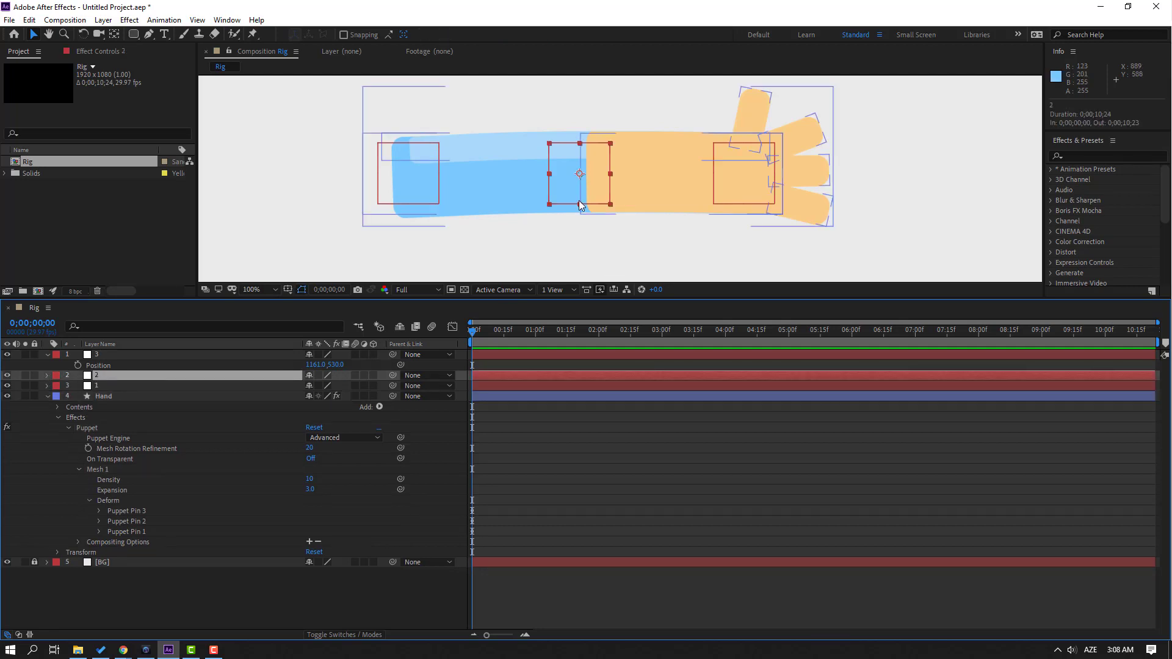
Step: Test null 2's bend, then link Puppet Pin 3's Position to null 3 via thisComp.layer("3").transform.position
left_click_drag(581, 199, 614, 201)
left_click(29, 505)
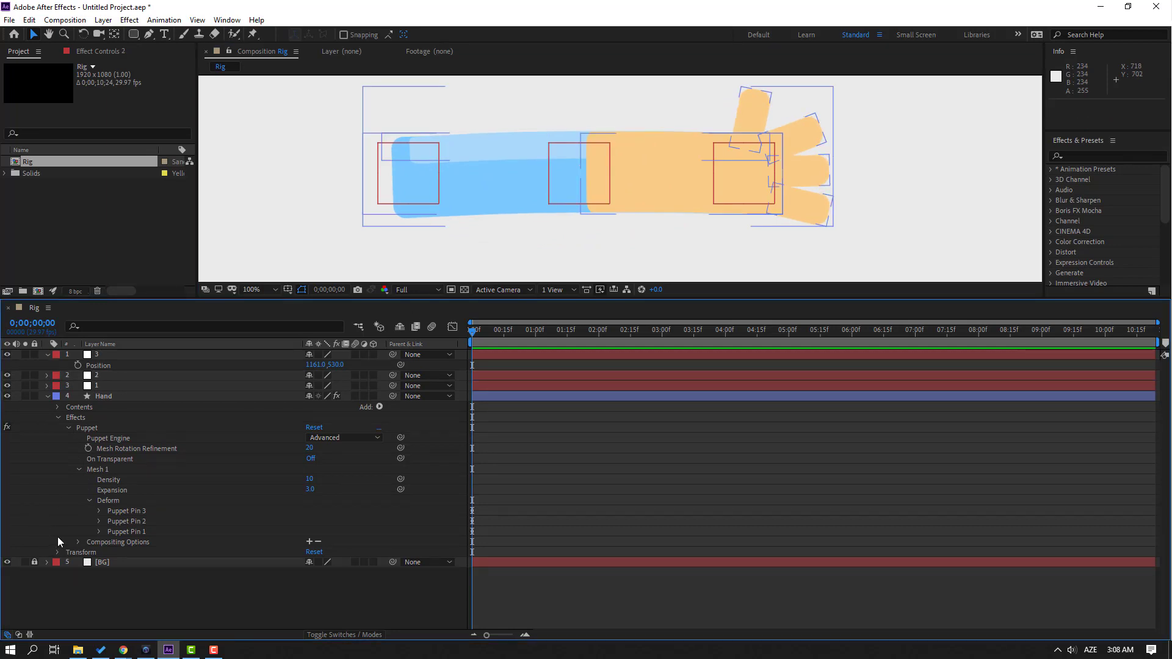
left_click(98, 512)
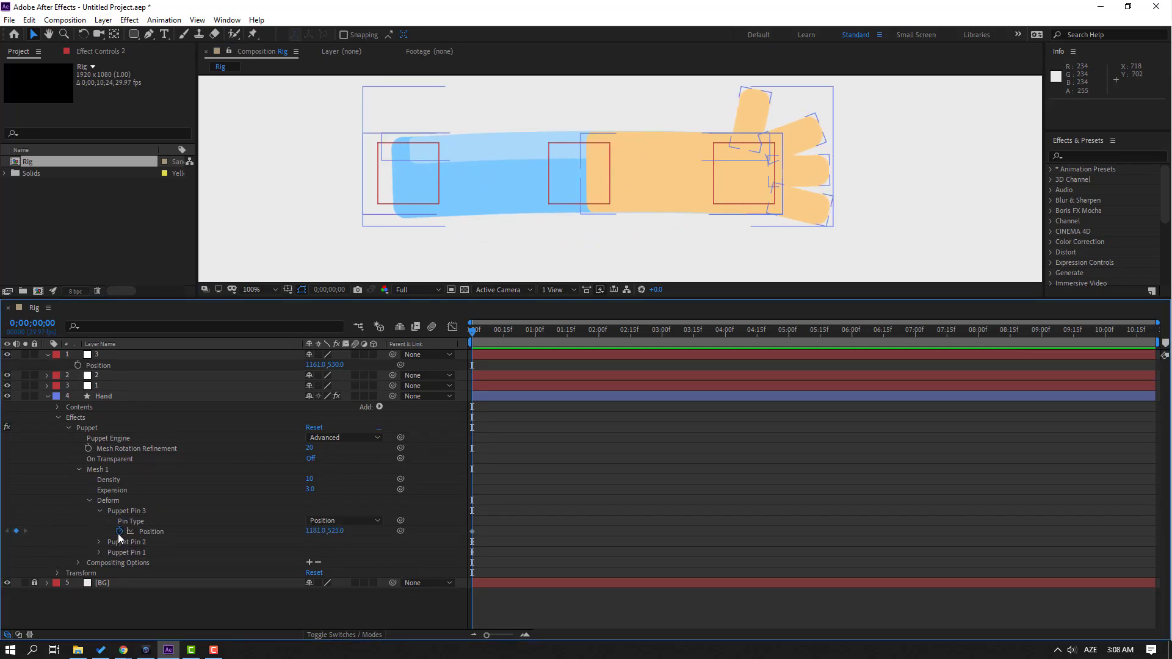
left_click(119, 531)
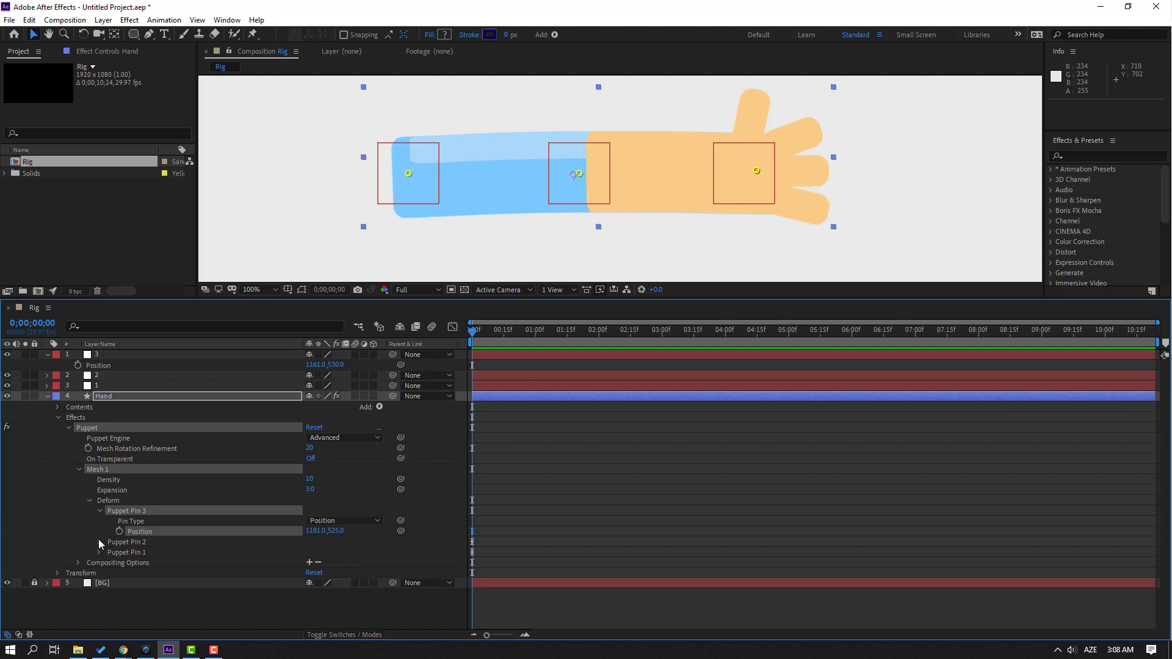
left_click(62, 537)
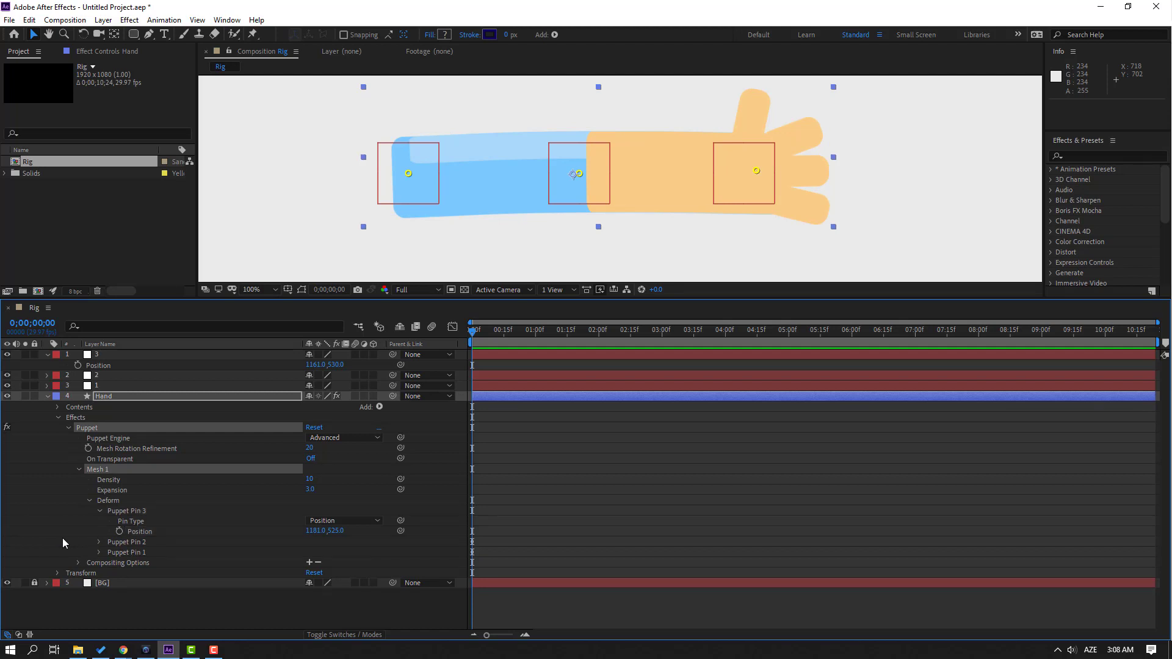
left_click(119, 531, "alt")
left_click_drag(340, 541, 100, 371)
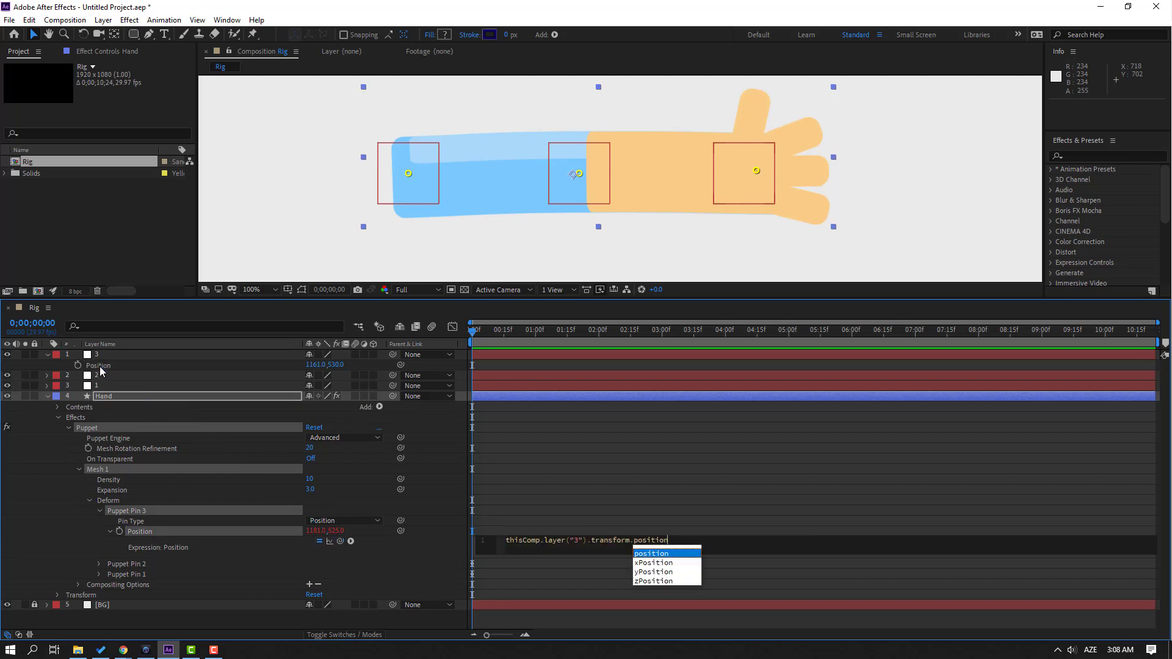
left_click(31, 528)
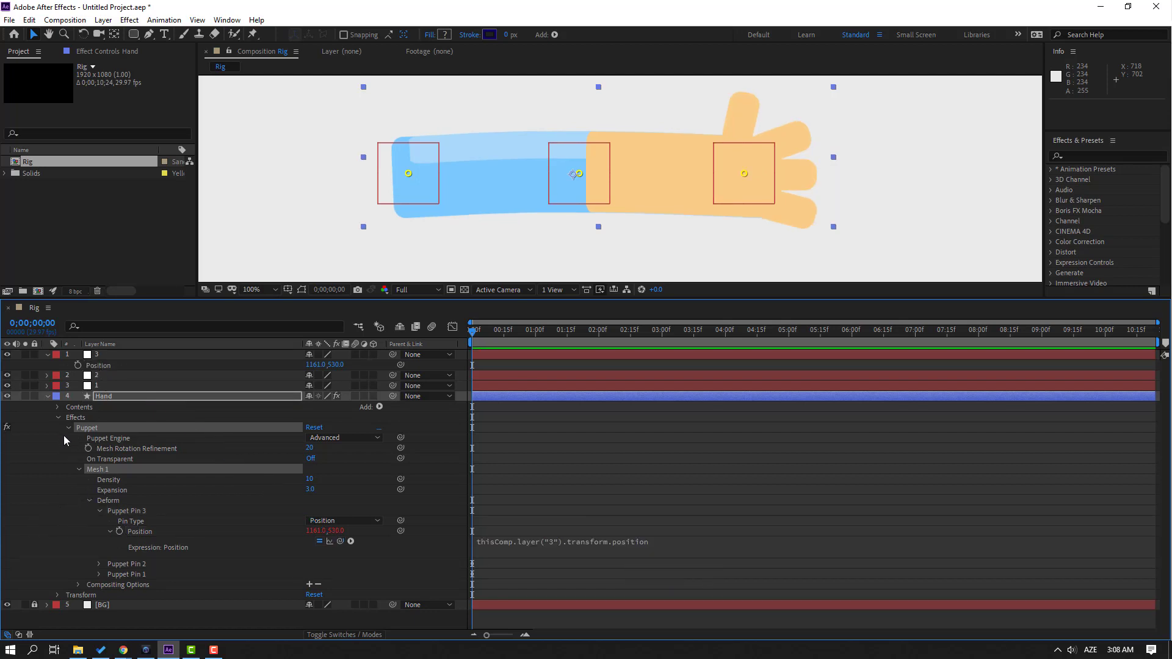
Step: Collapse the layer properties and test-bend the hand and elbow nulls, undoing each move
left_click(47, 396)
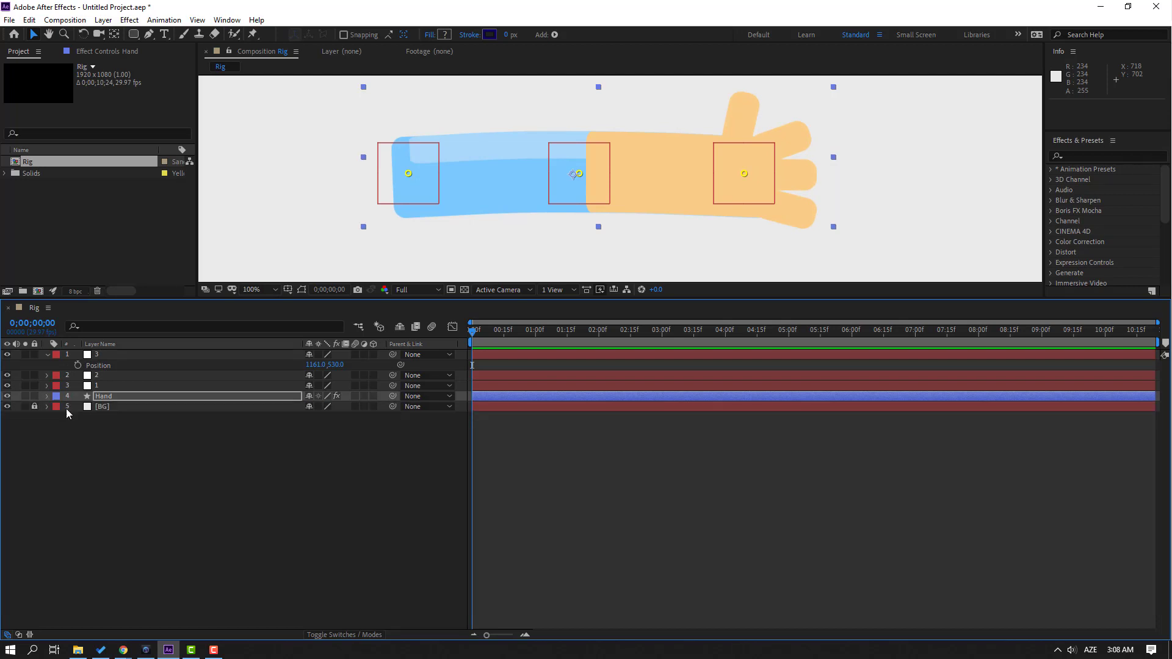
left_click(134, 425)
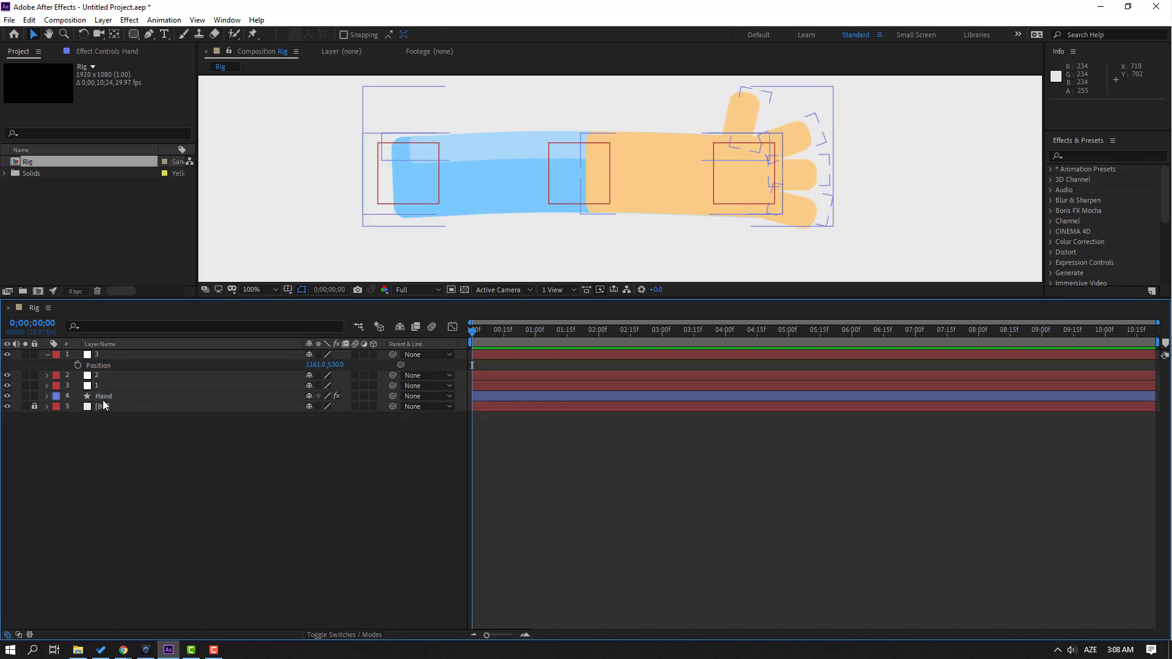
left_click(47, 355)
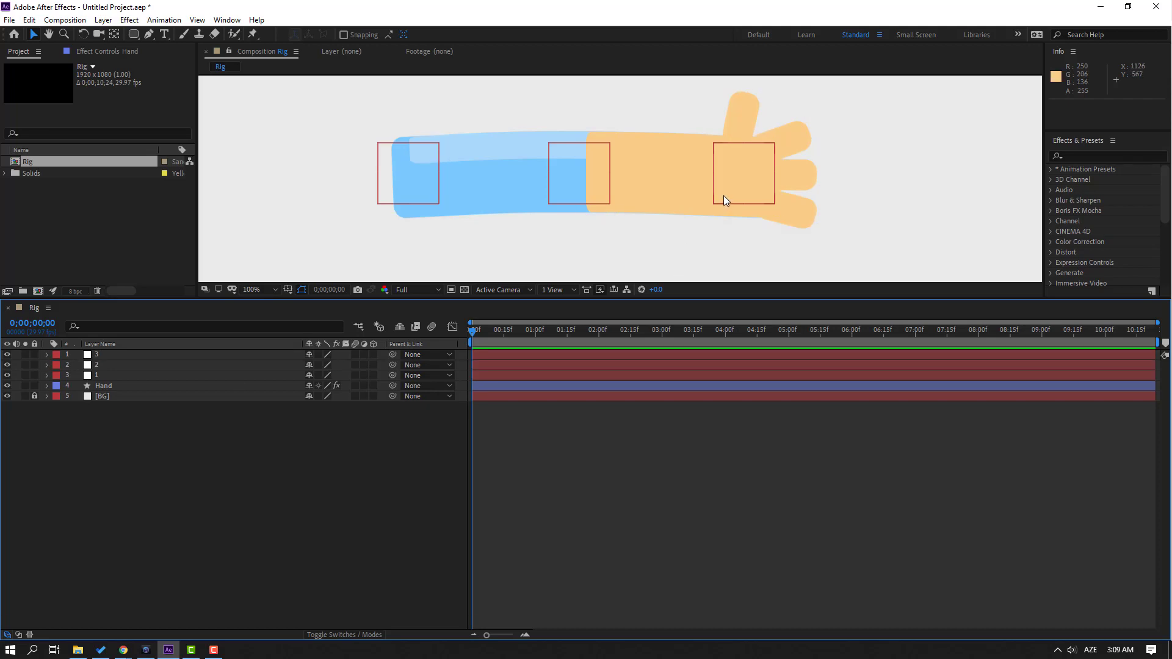
left_click_drag(723, 195, 710, 167)
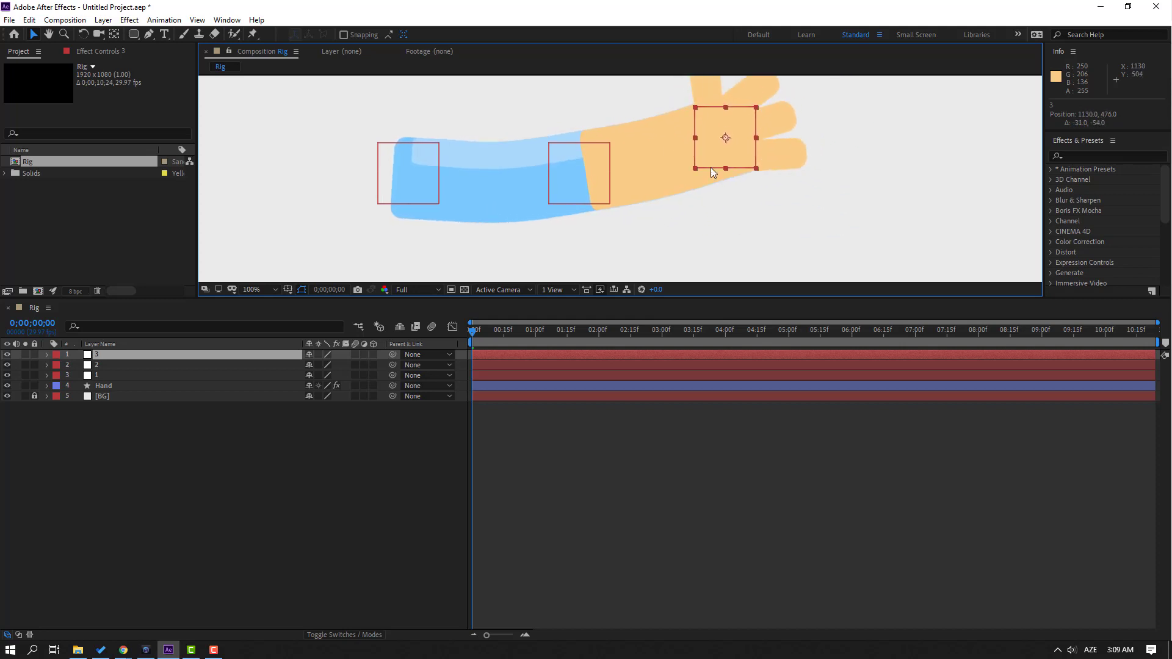
key("ctrl+z")
mouse_move(592, 189)
left_mouse_down()
mouse_move(586, 212)
mouse_move(607, 191)
left_mouse_up()
key("ctrl+z")
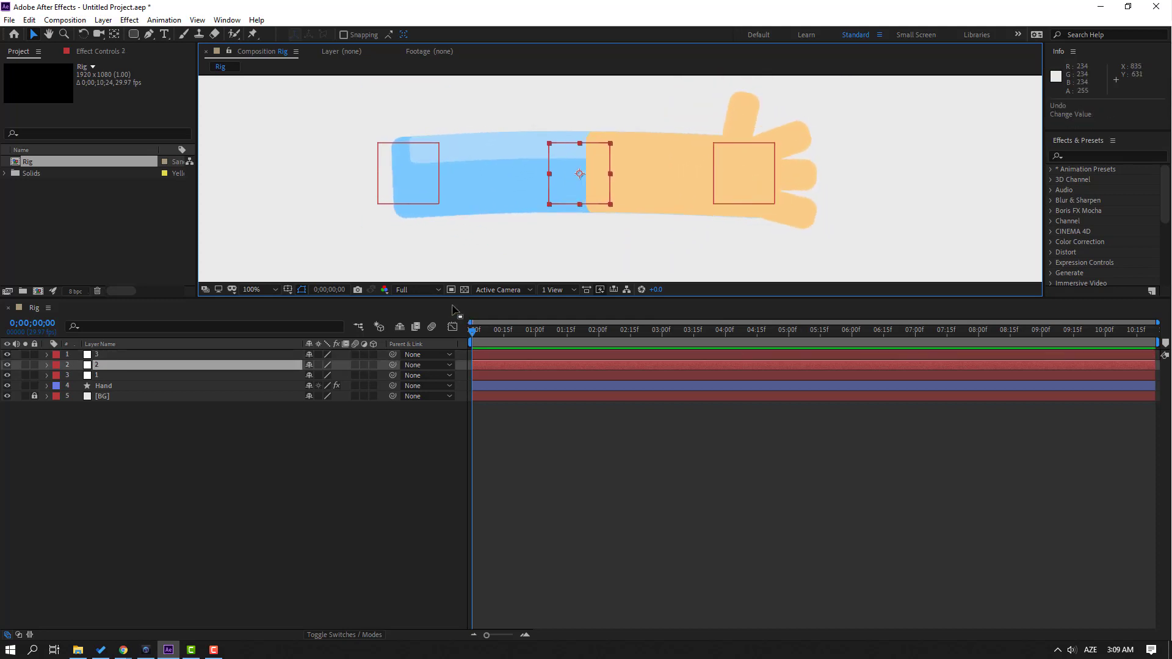
Step: Enlarge the composition viewer and set its magnification to Fit
left_click_drag(442, 297, 357, 477)
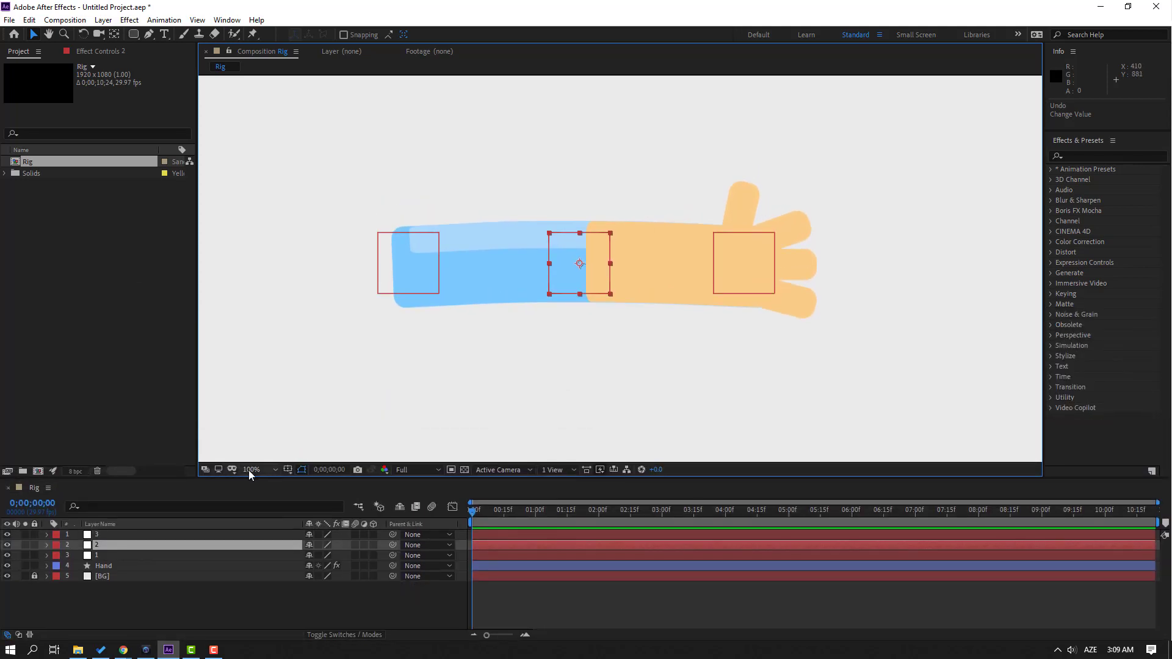
left_click(250, 469)
left_click(292, 267)
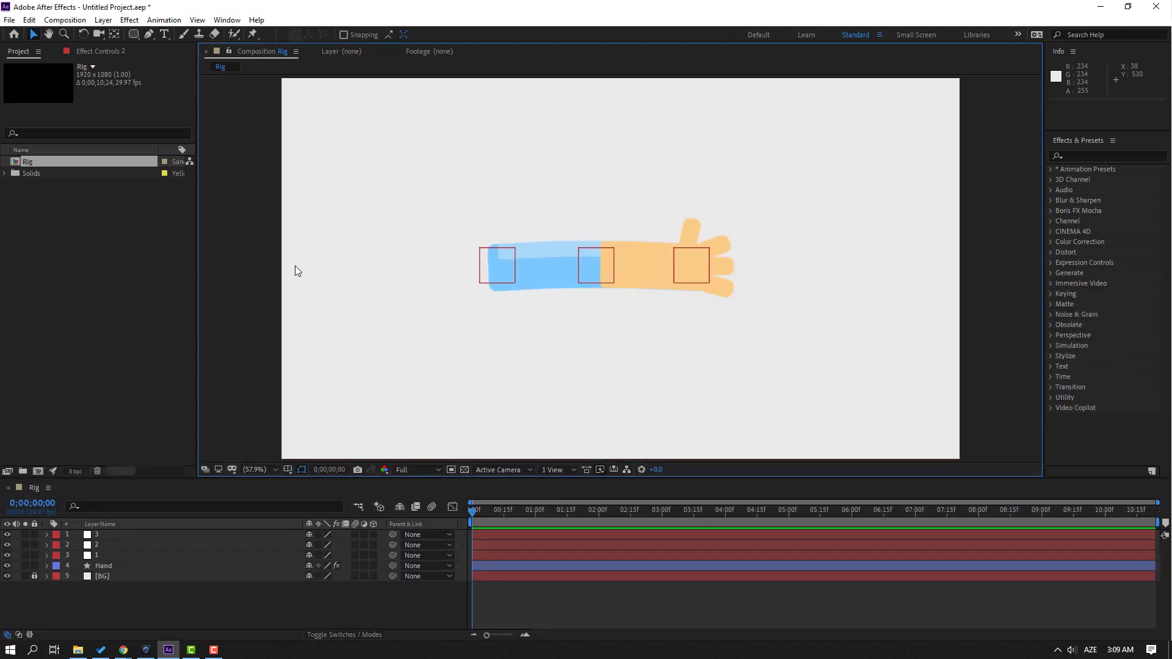
left_click(241, 593)
Step: Bend the elbow and raise the hand, leaving null 3 at 993.4,367.6
left_click_drag(594, 277, 599, 302)
left_click(676, 276)
left_click_drag(676, 273, 619, 225)
left_click(613, 308)
mouse_move(612, 308)
left_mouse_down()
mouse_move(627, 316)
mouse_move(629, 303)
left_mouse_up()
left_click_drag(641, 225, 637, 215)
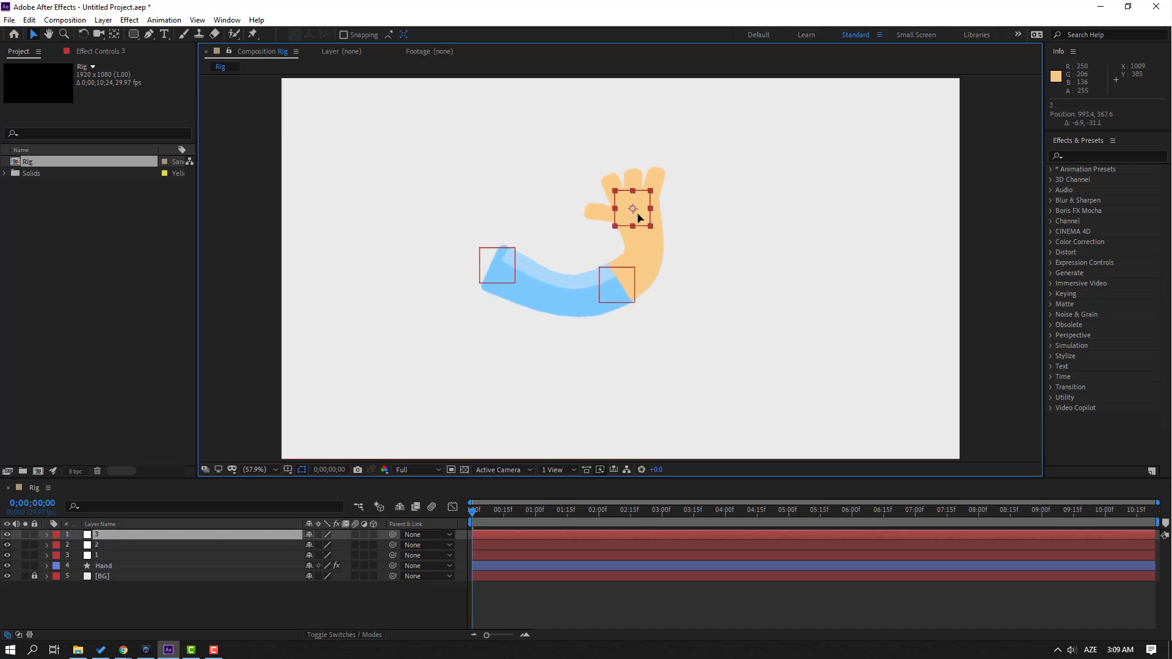
key("Return")
Step: Start Position keyframes on null 3 and swing the hand right at frame 10
key("p")
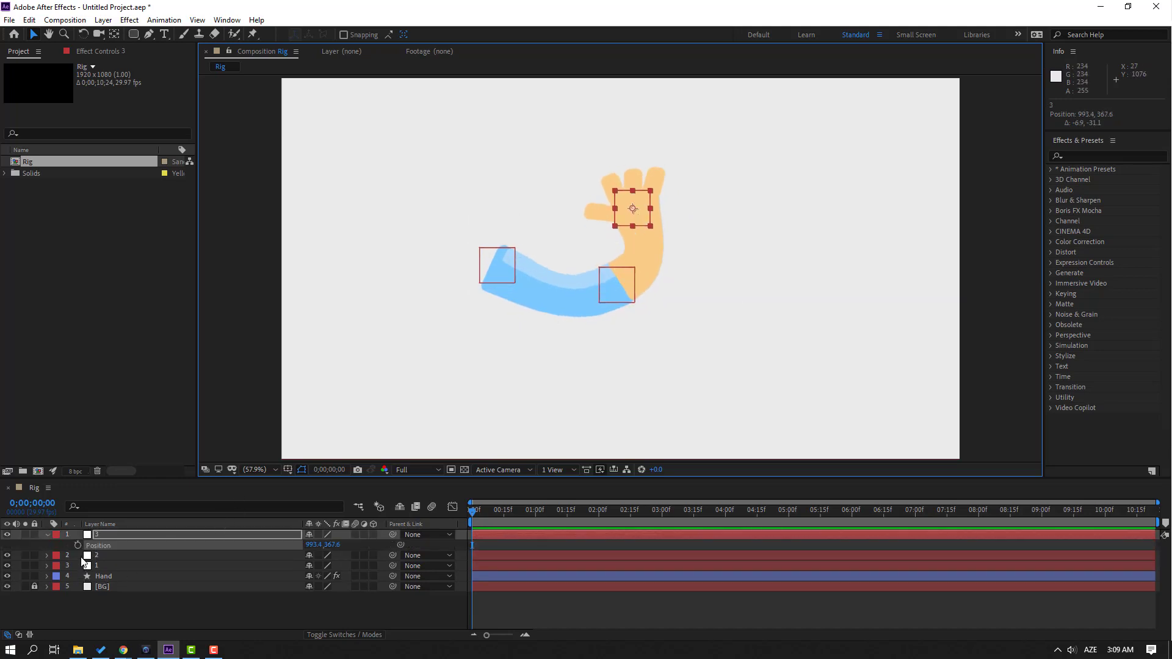
left_click(77, 545)
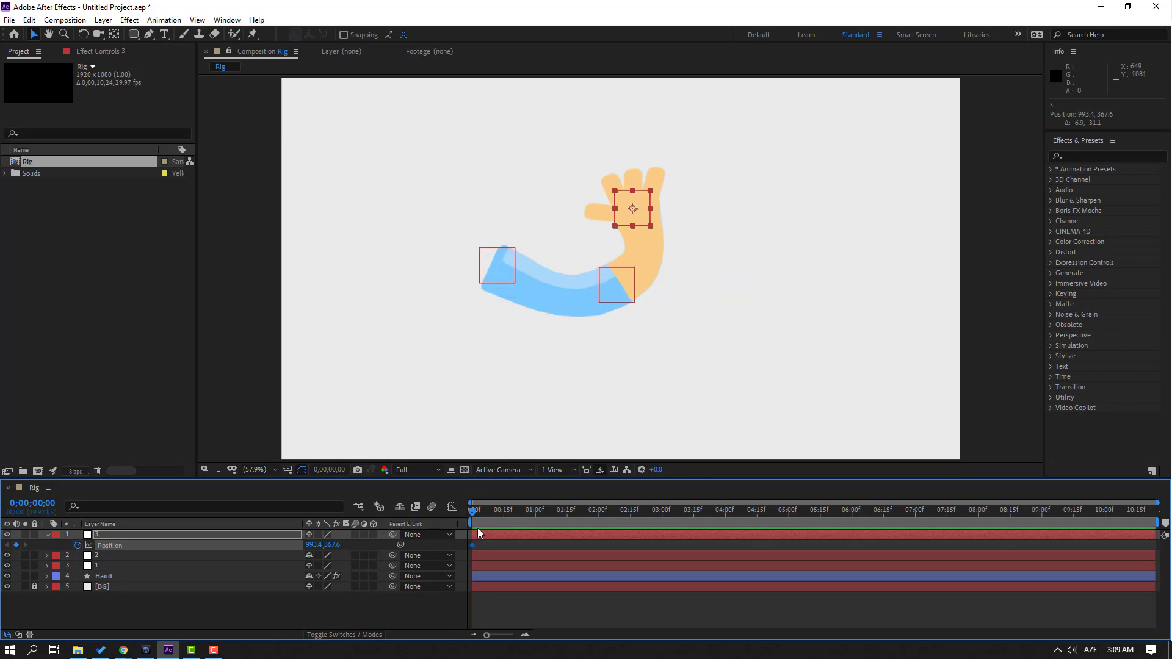
key("shift+Page_Down")
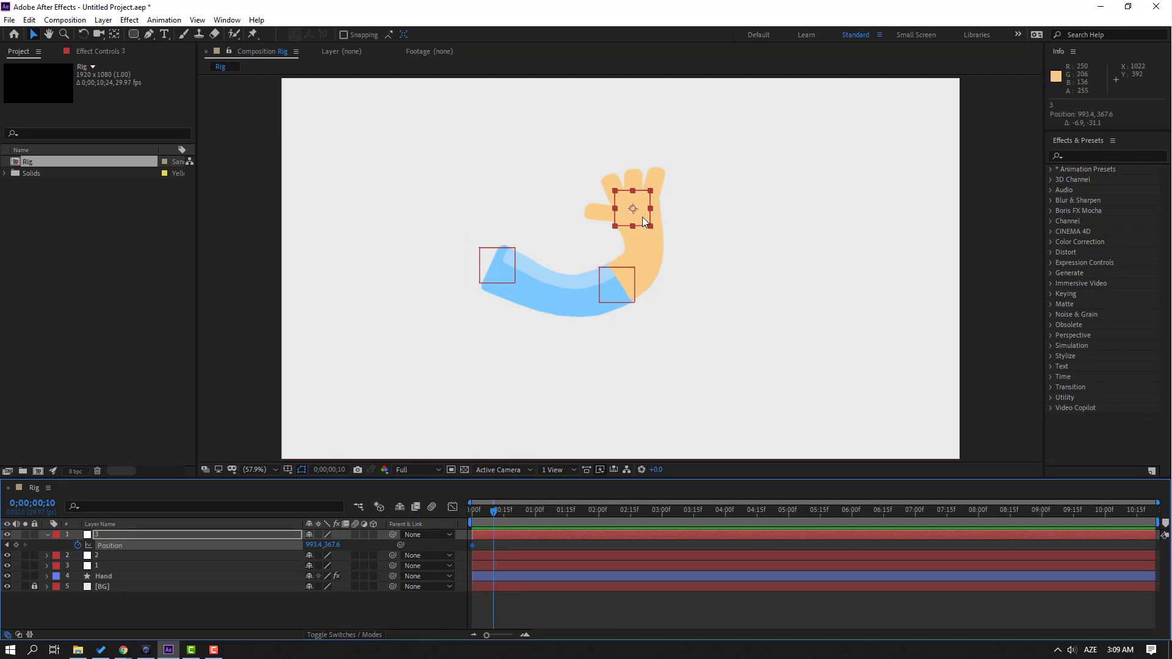
left_click_drag(643, 217, 664, 218)
Step: Adjust the frame-0 hand pose, paste it at frame 20, and end the work area there
left_click_drag(494, 510, 472, 515)
left_click_drag(621, 213, 607, 214)
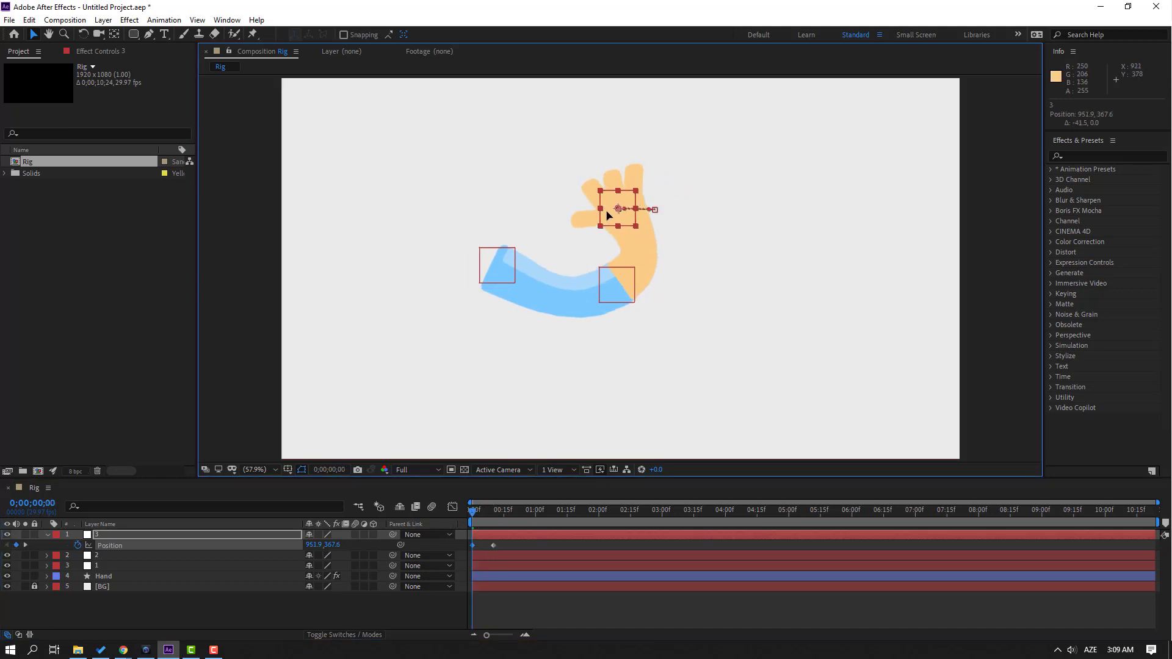
left_click_drag(475, 514, 493, 514)
key("shift+Page_Down")
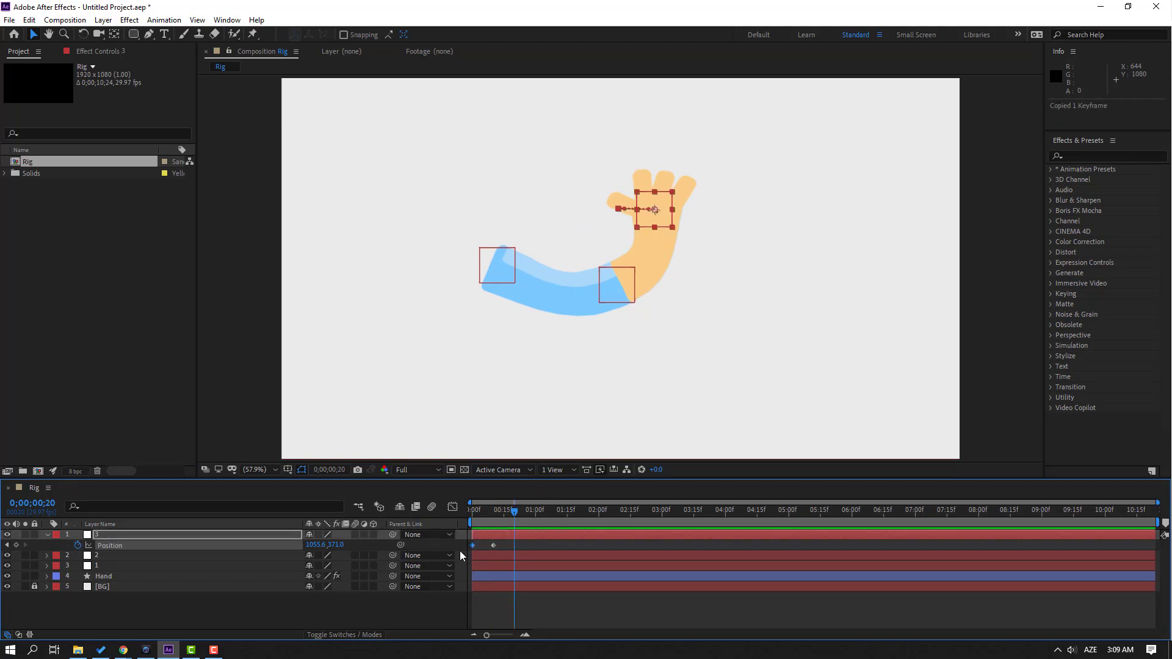
key("ctrl+v")
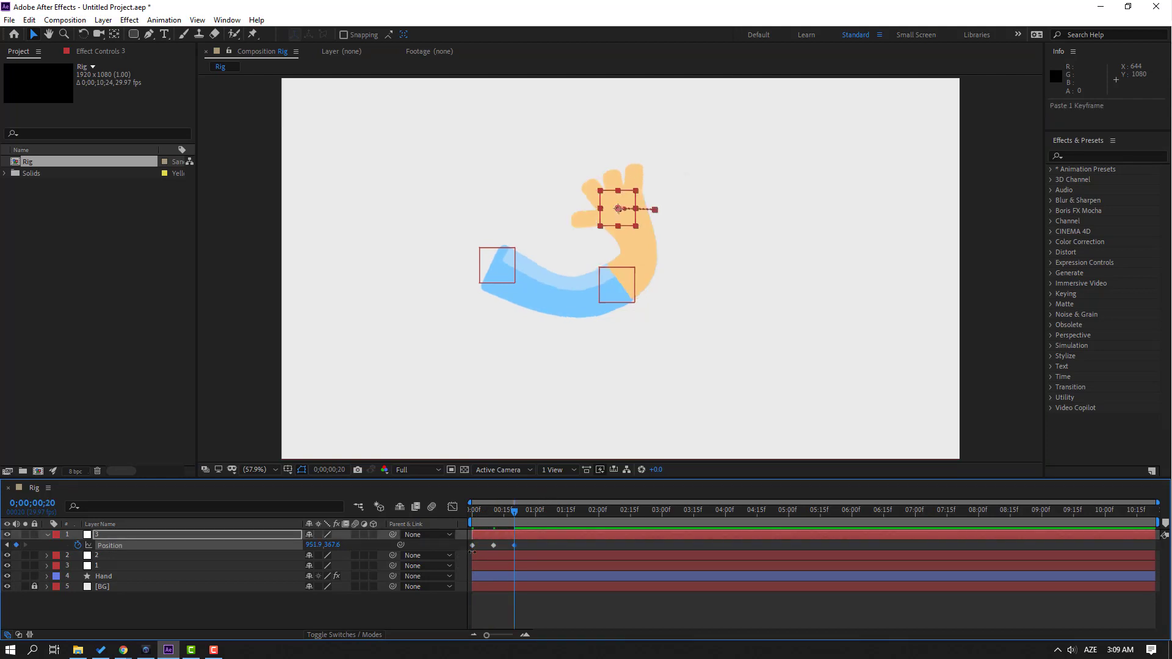
key("n")
left_click(551, 549)
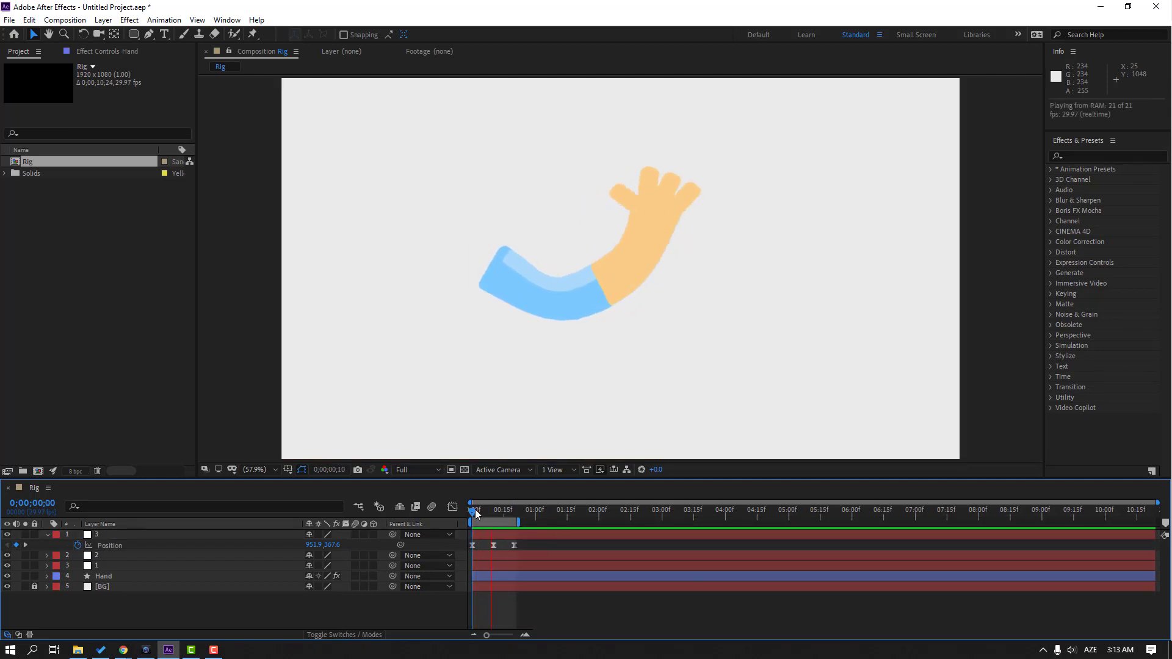
Step: Stop the preview, collapse the hand null's properties and reselect the hand null
key("space")
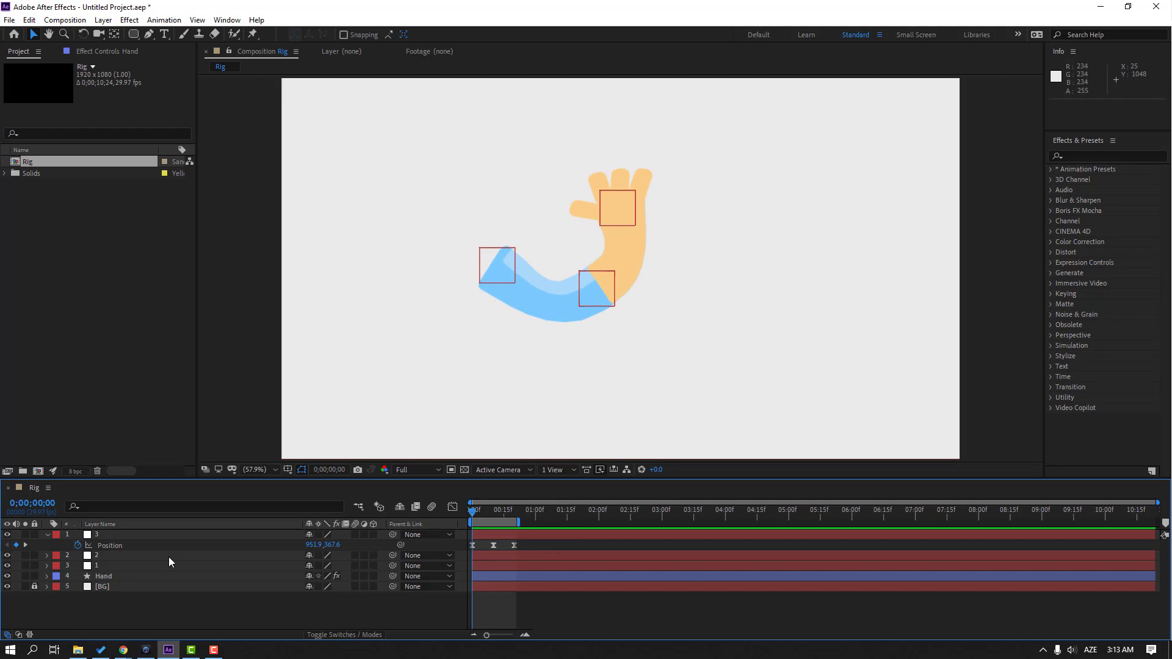
left_click(79, 545)
left_click(47, 535)
left_click(117, 599)
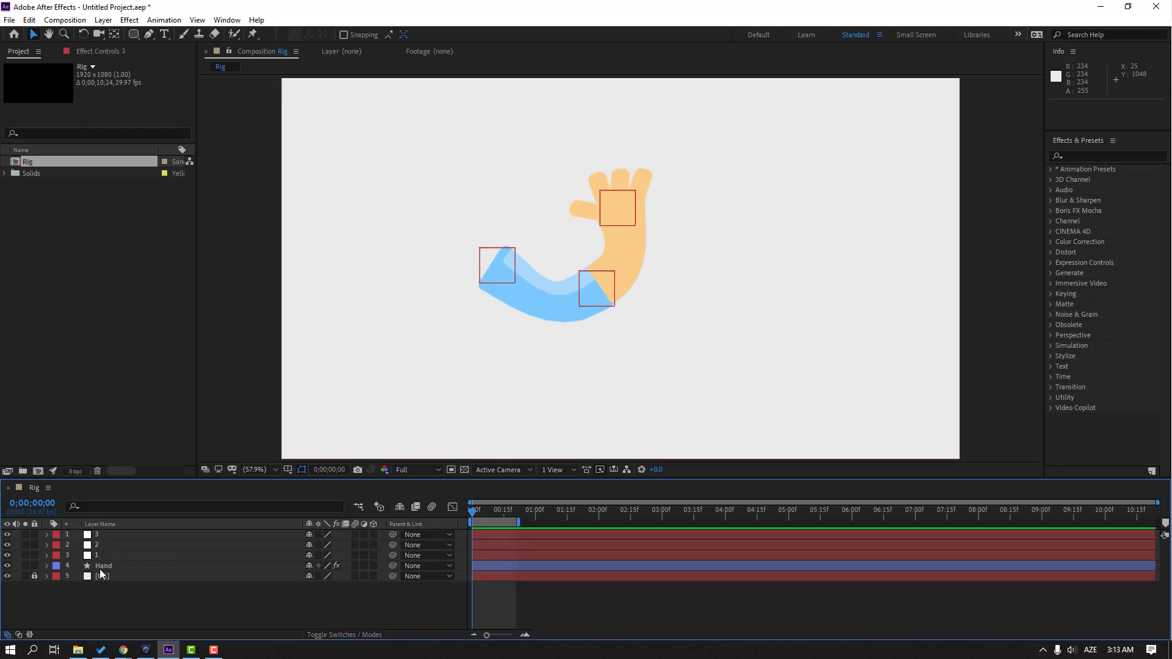
left_click(94, 539)
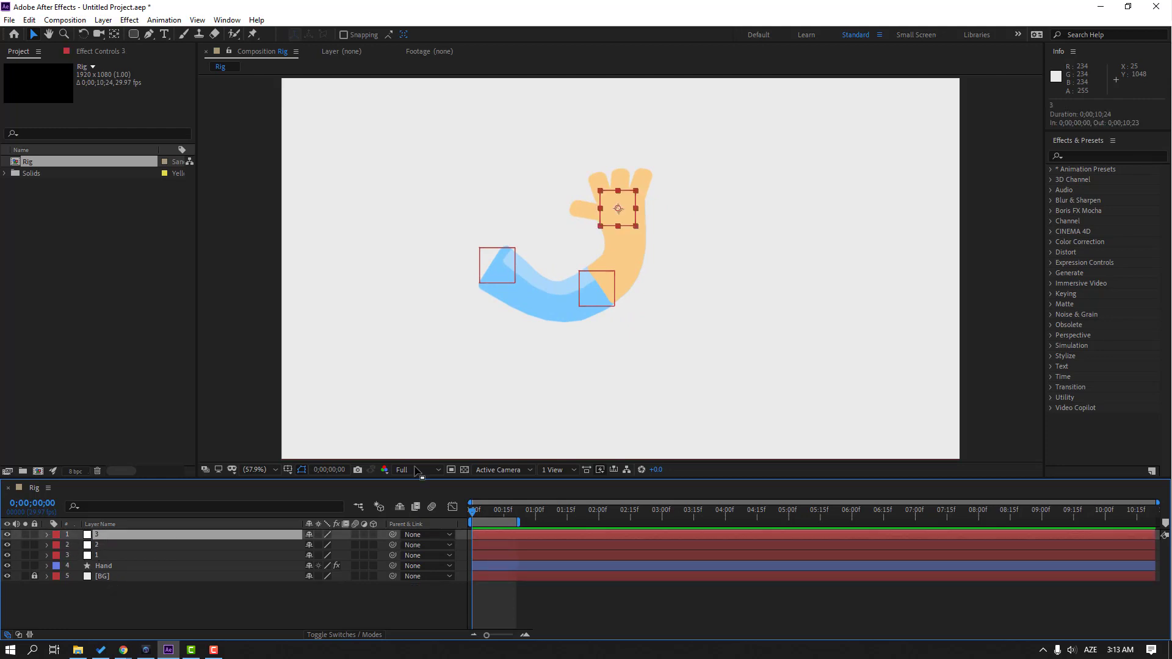
Step: Test-drag the shoulder, elbow and hand nulls, then delete elbow null 2
left_click_drag(623, 231, 658, 326)
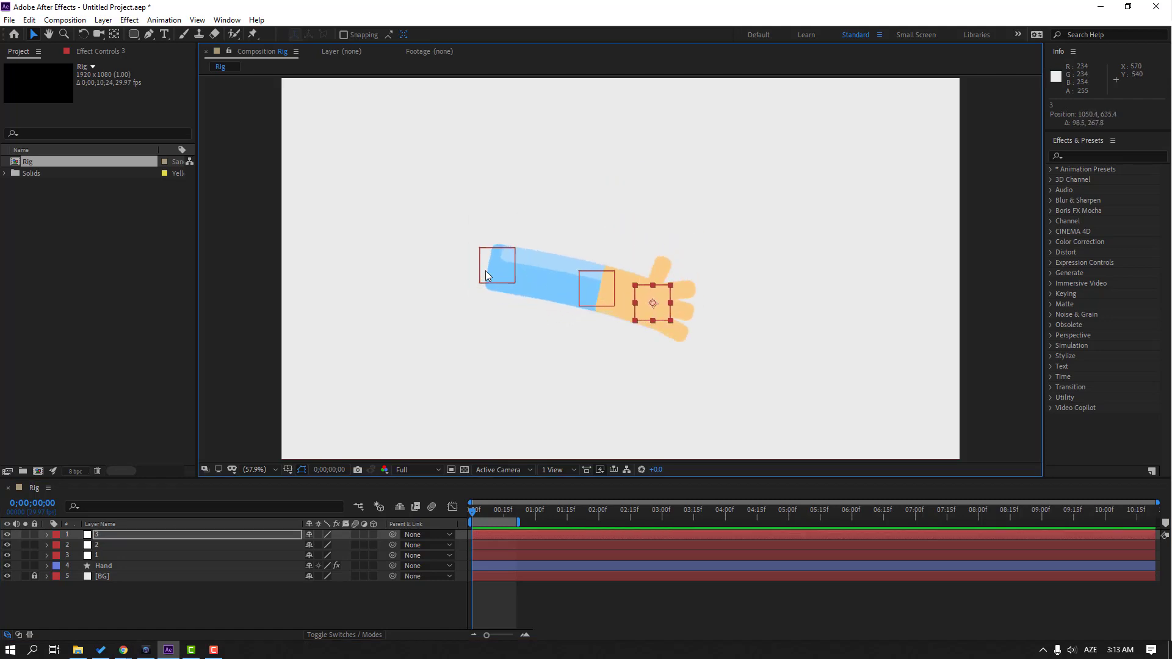
left_click_drag(485, 270, 534, 169)
left_click_drag(590, 297, 563, 286)
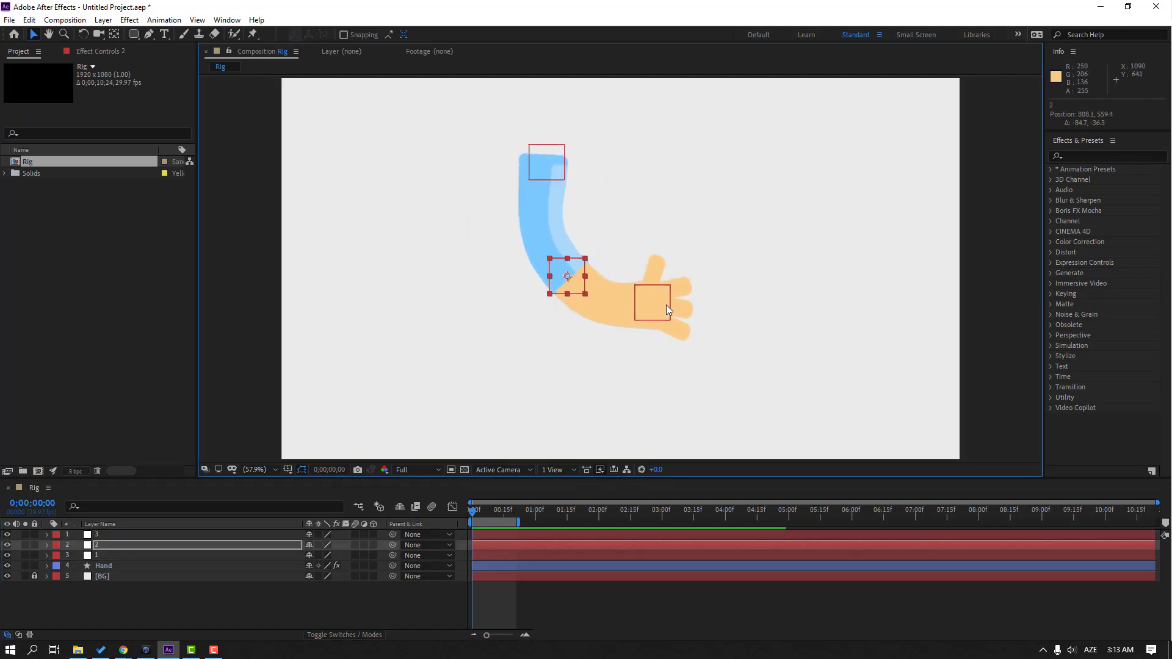
left_click_drag(666, 305, 652, 347)
left_click_drag(571, 278, 565, 283)
left_click_drag(645, 336, 656, 327)
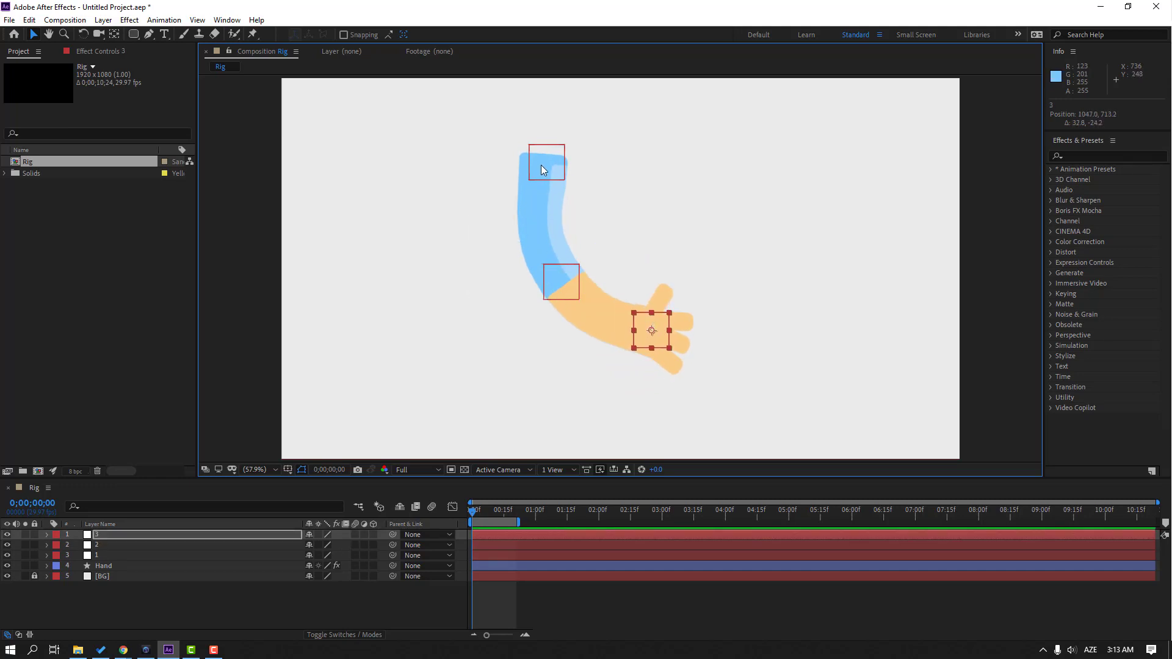
left_click_drag(541, 165, 542, 153)
left_click_drag(653, 334, 575, 350)
key("ctrl+z")
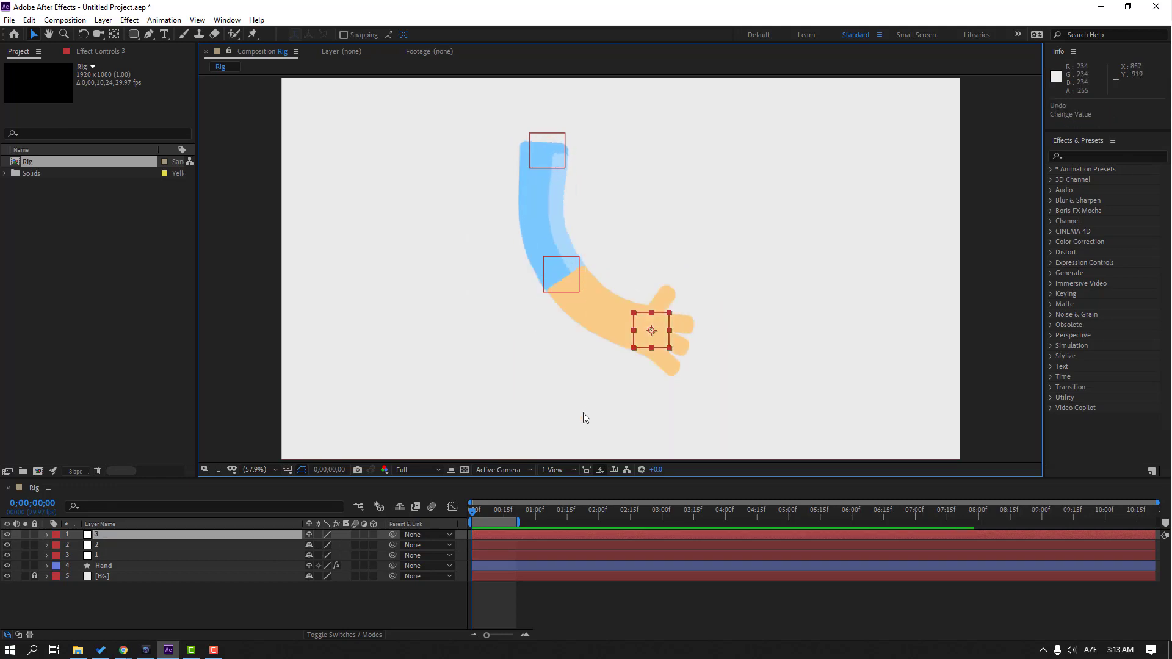
left_click(551, 276)
key("Delete")
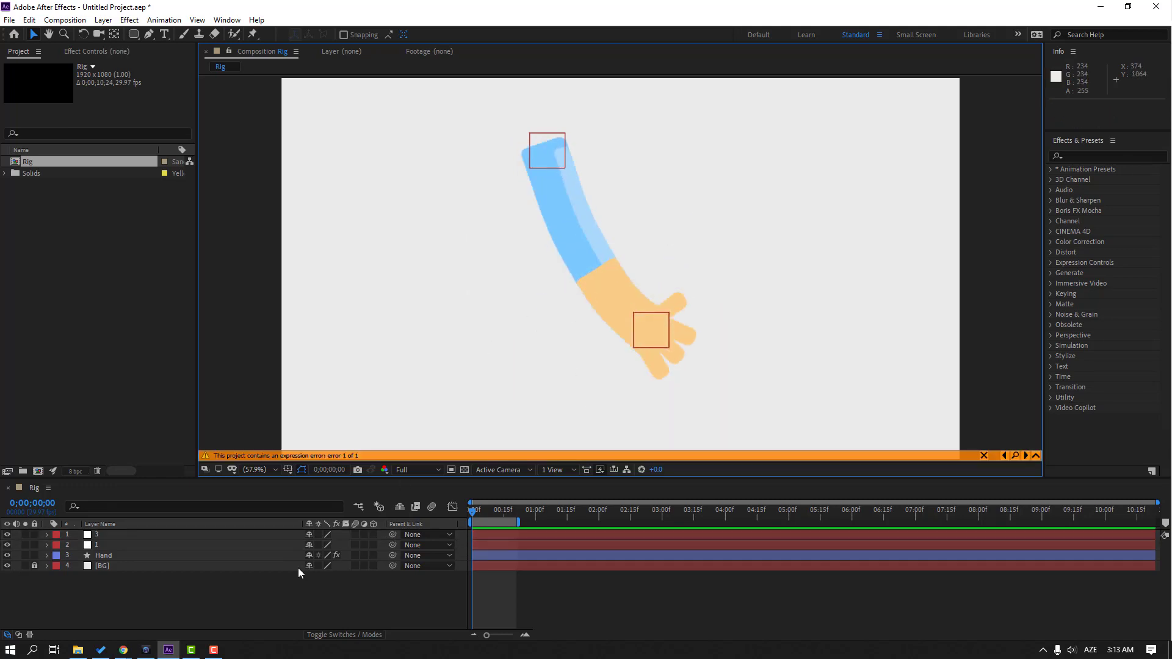
Step: Remove Puppet Pin 2 from the Hand layer's Puppet > Mesh 1 > Deform and collapse the layer
left_click(97, 557)
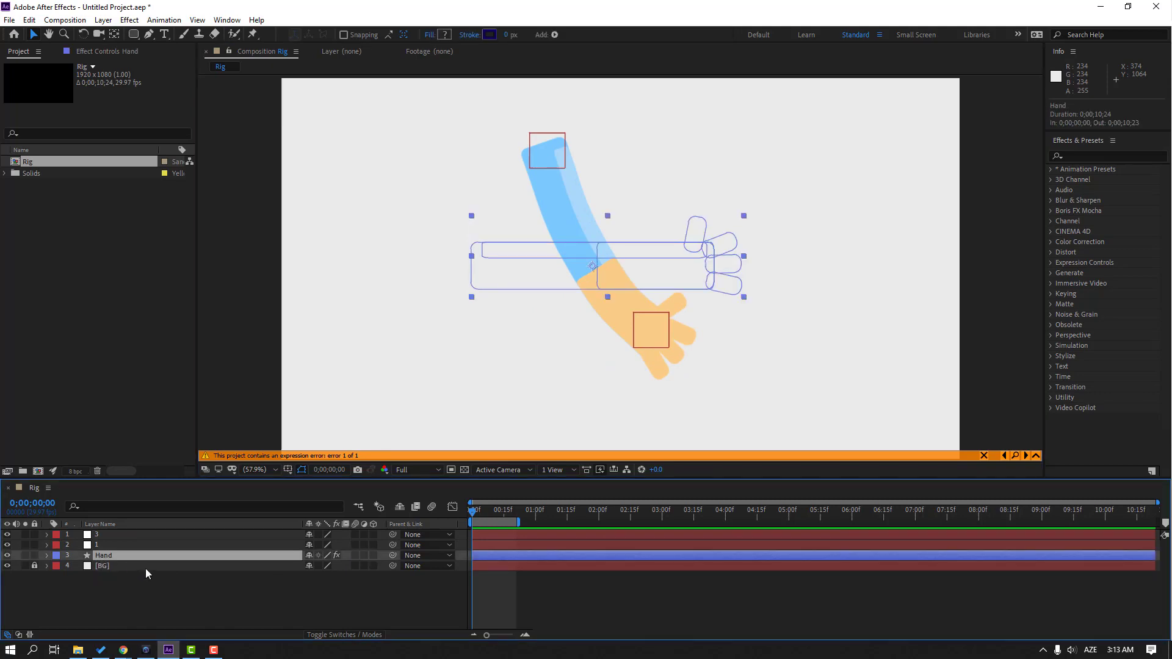
key("e")
left_click(66, 566)
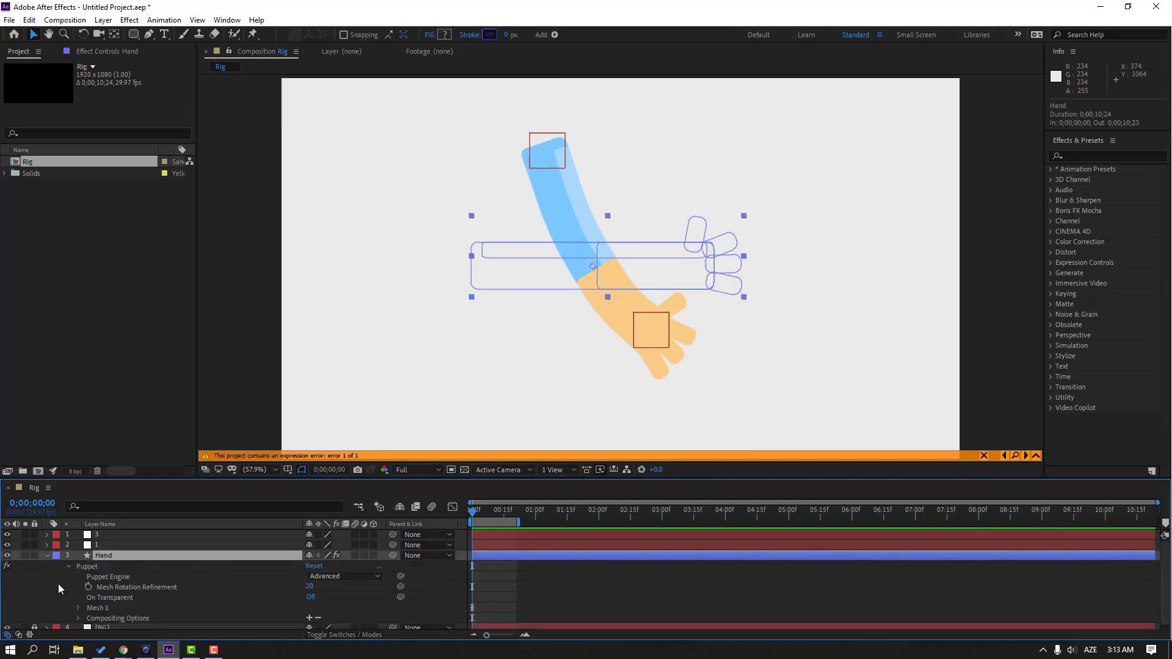
left_click(77, 604)
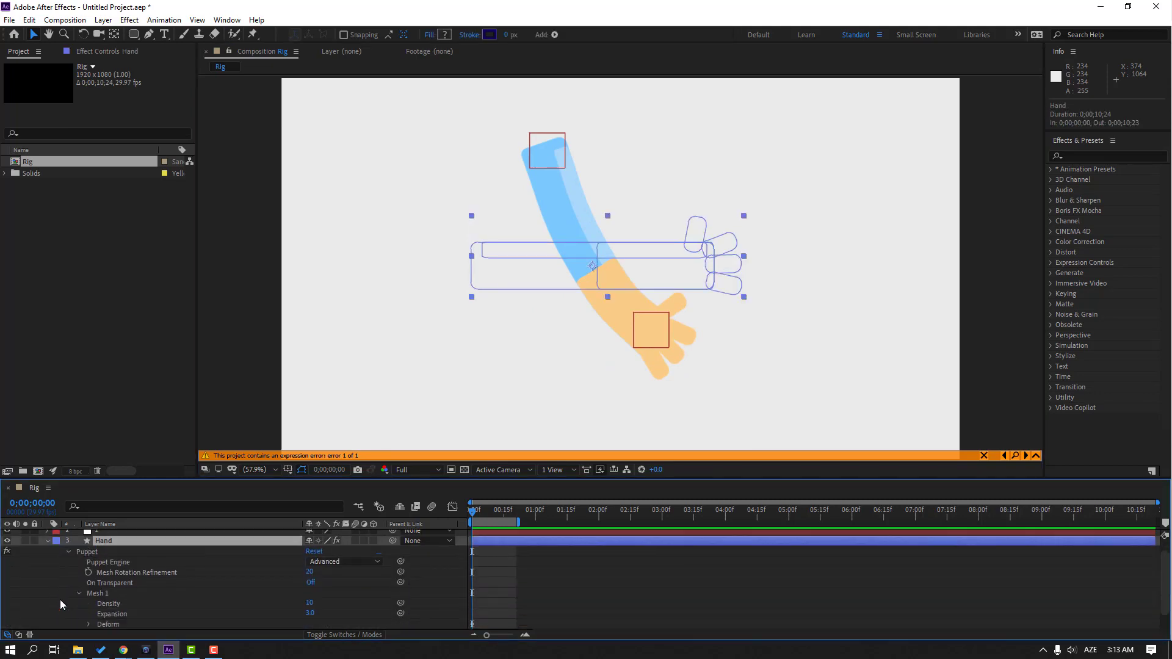
scroll(60, 600, "down", 1)
left_click(89, 604)
scroll(59, 603, "down", 1)
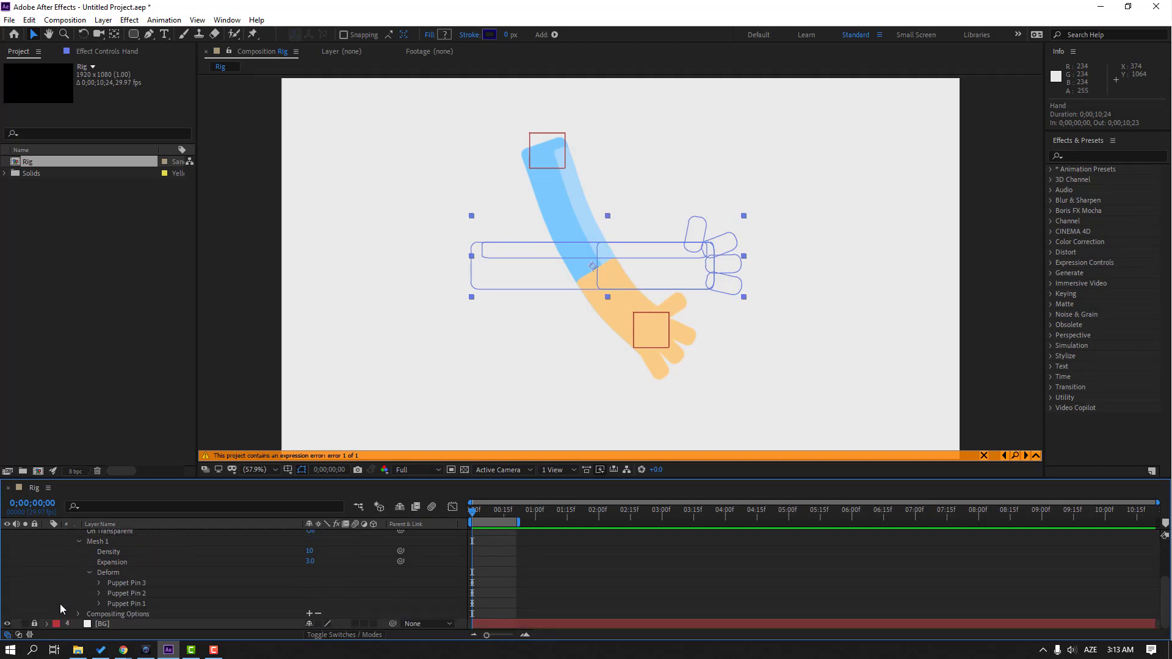
left_click(129, 596)
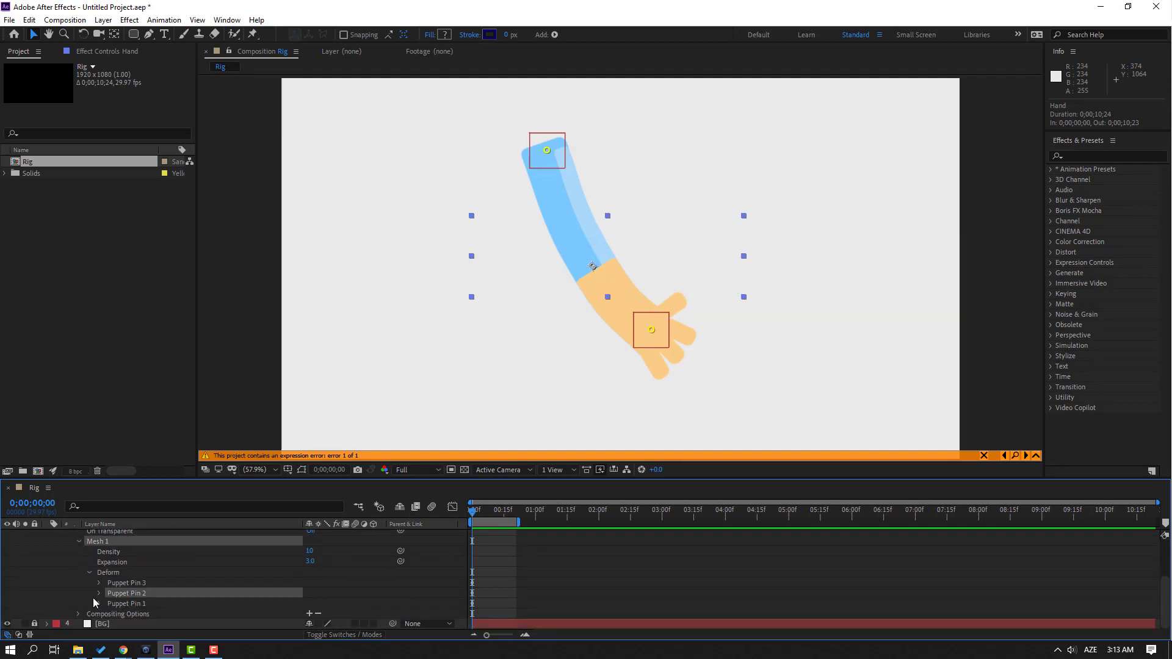
scroll(73, 587, "up", 3)
left_click(49, 555)
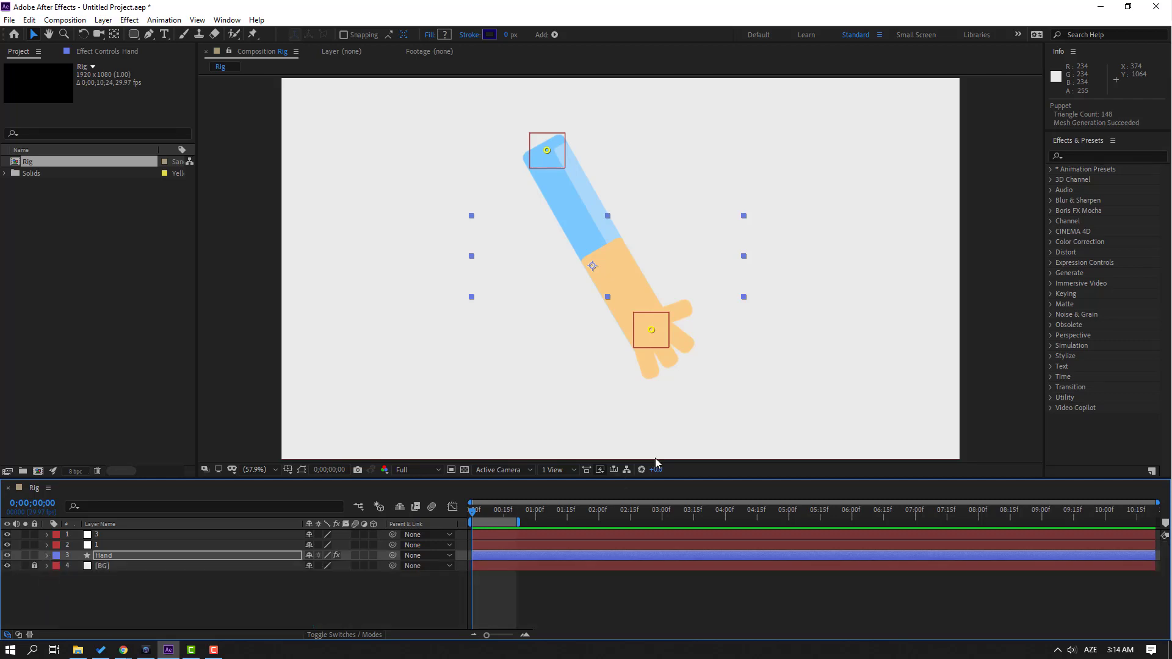
left_click(100, 539)
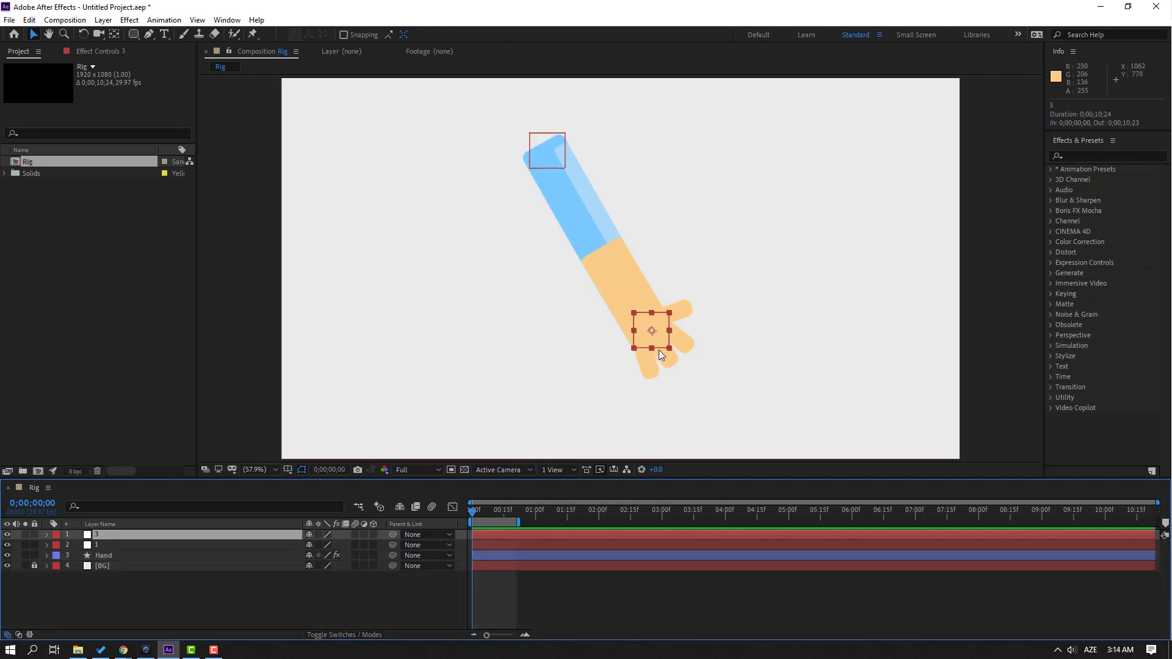
Step: Key the hand null's Position at 544.4 on frame 0 and swung right at frame 10
left_click_drag(659, 350, 573, 361)
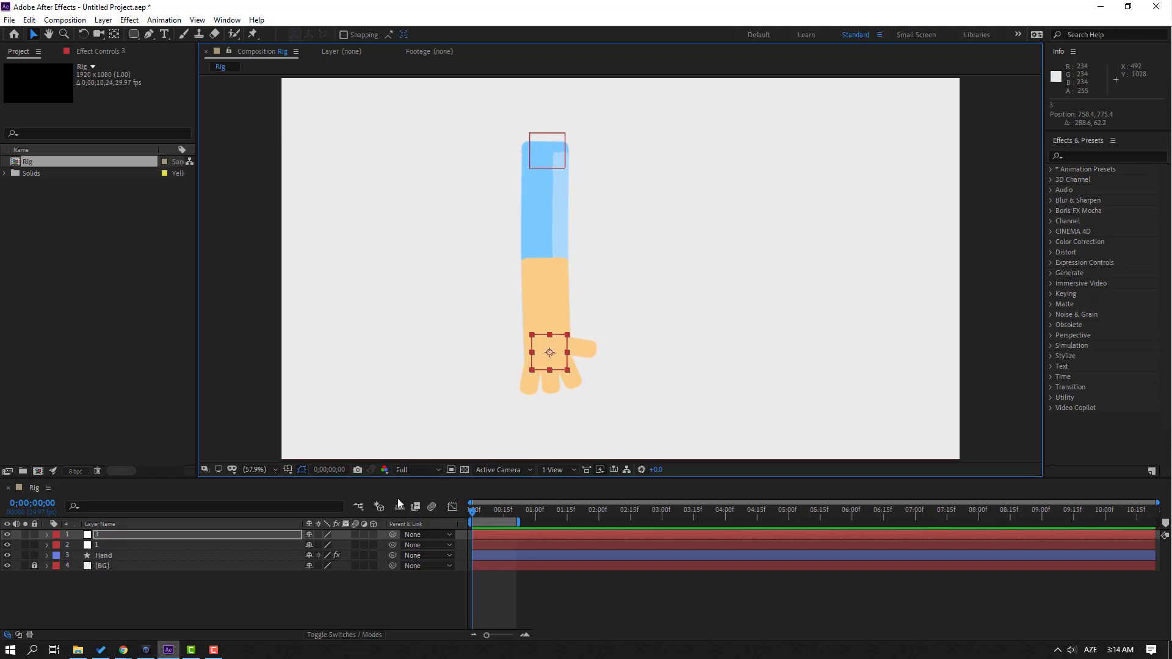
key("p")
left_click_drag(313, 546, 168, 548)
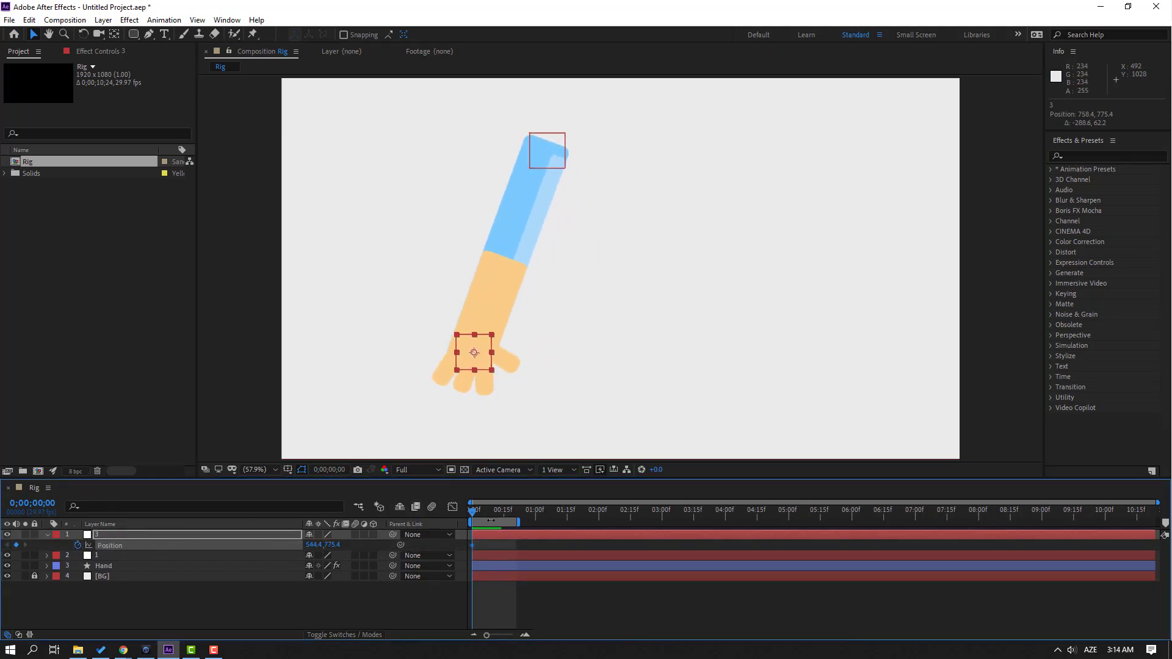
left_click(493, 511)
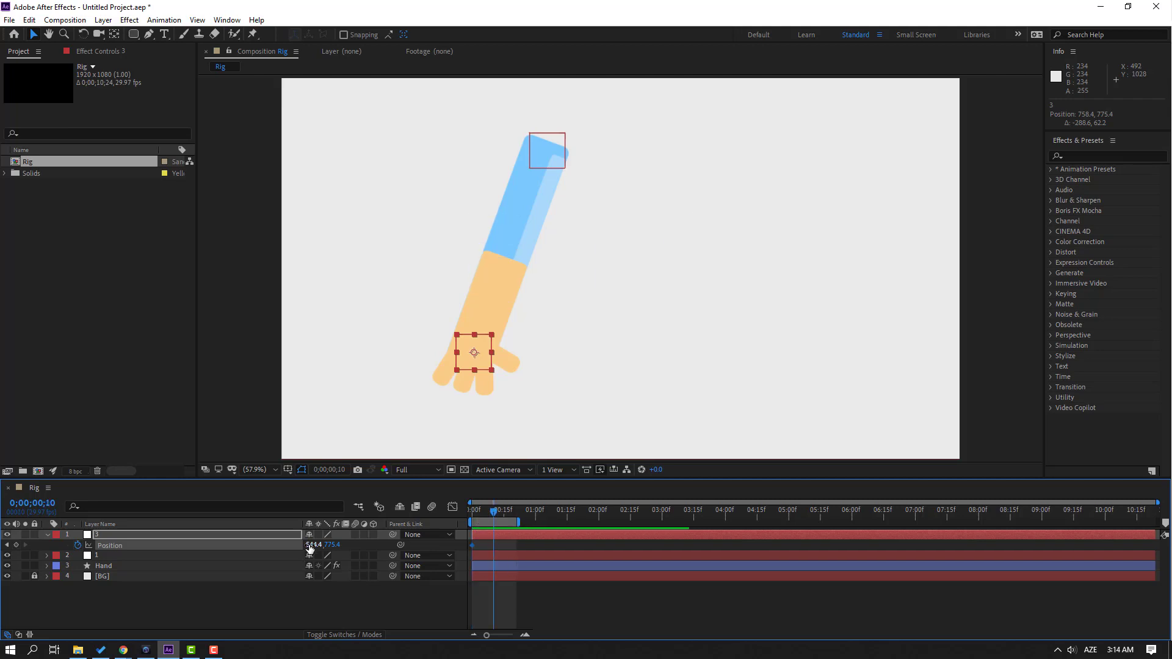
left_click_drag(310, 549, 689, 510)
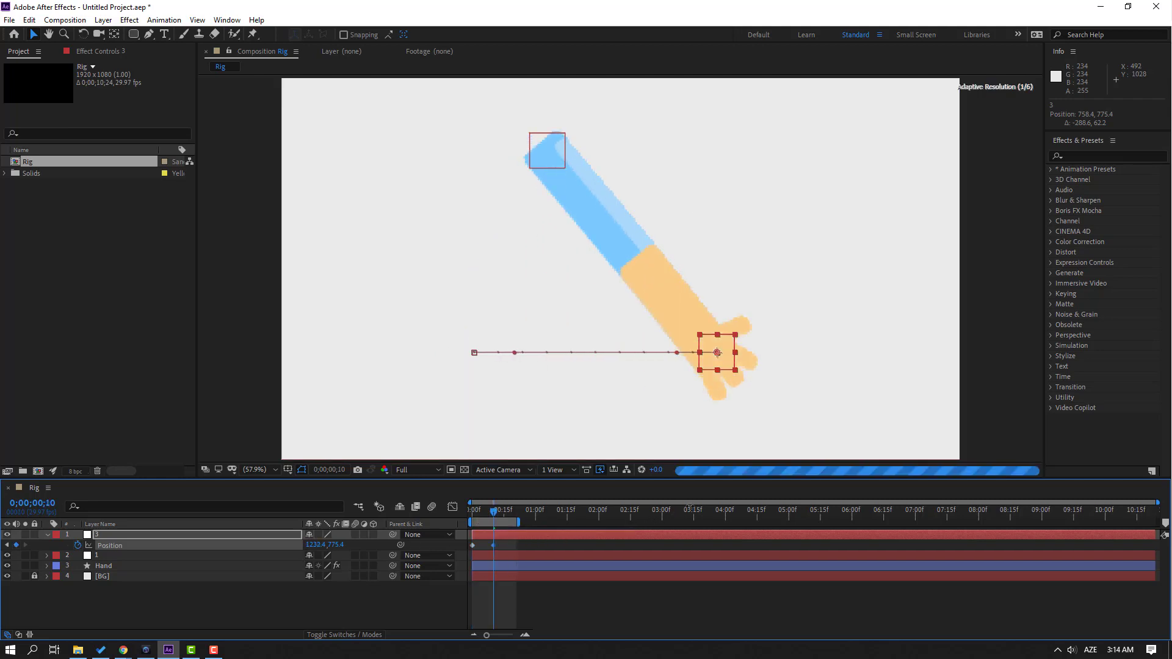
left_click_drag(271, 545, 348, 543)
Step: Copy the starting Position keyframe to frame 20 and preview the swing
key("shift+Page_Down")
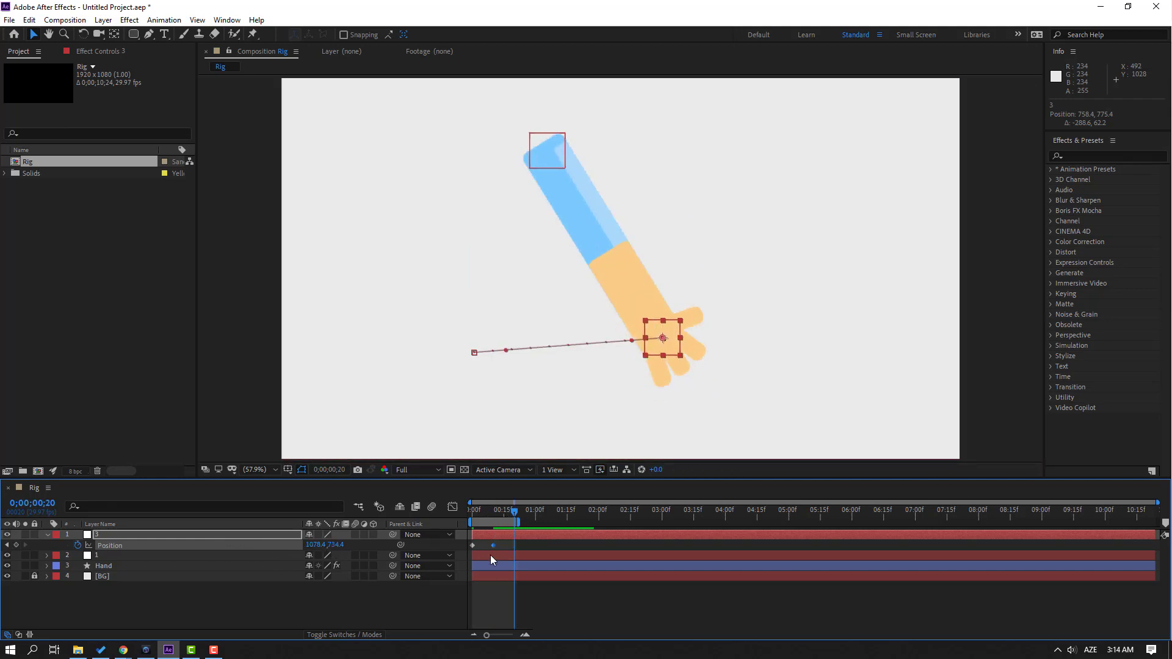
left_click(474, 545)
key("ctrl+v")
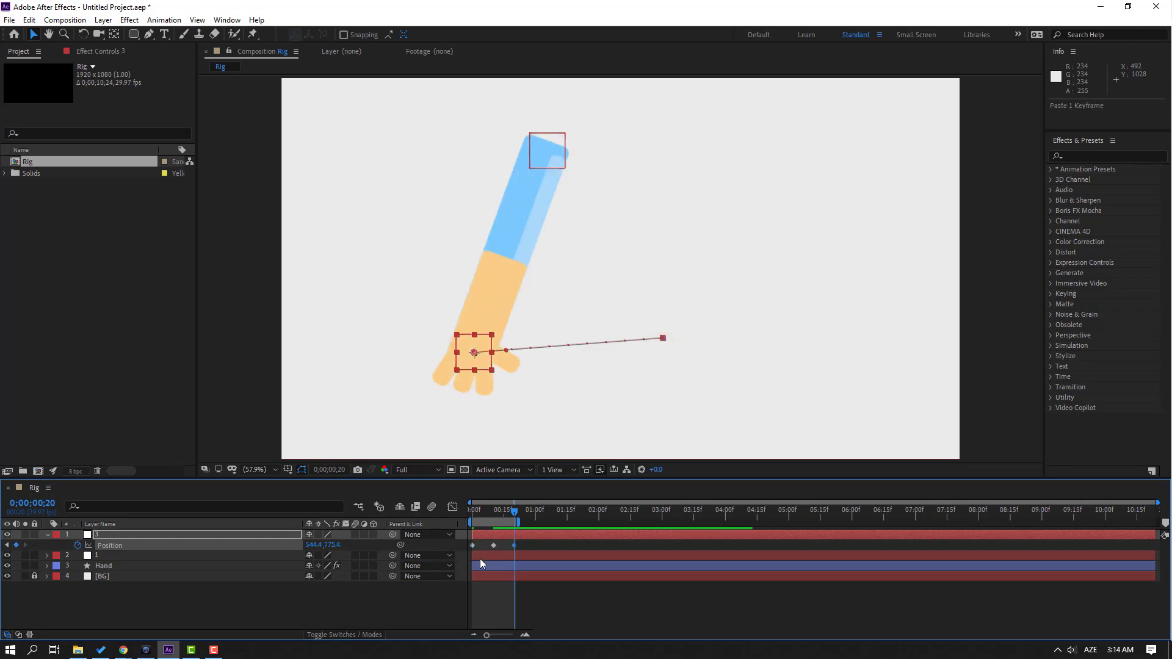
left_click(537, 609)
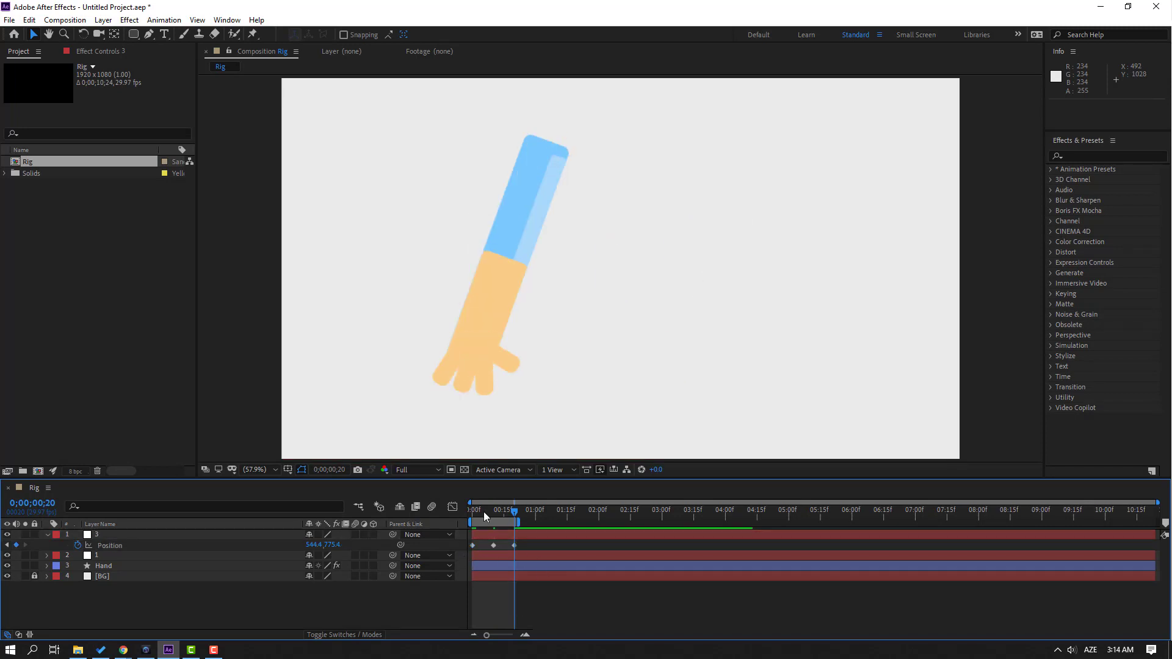
key("space")
key("space")
scroll(606, 358, "down", 1)
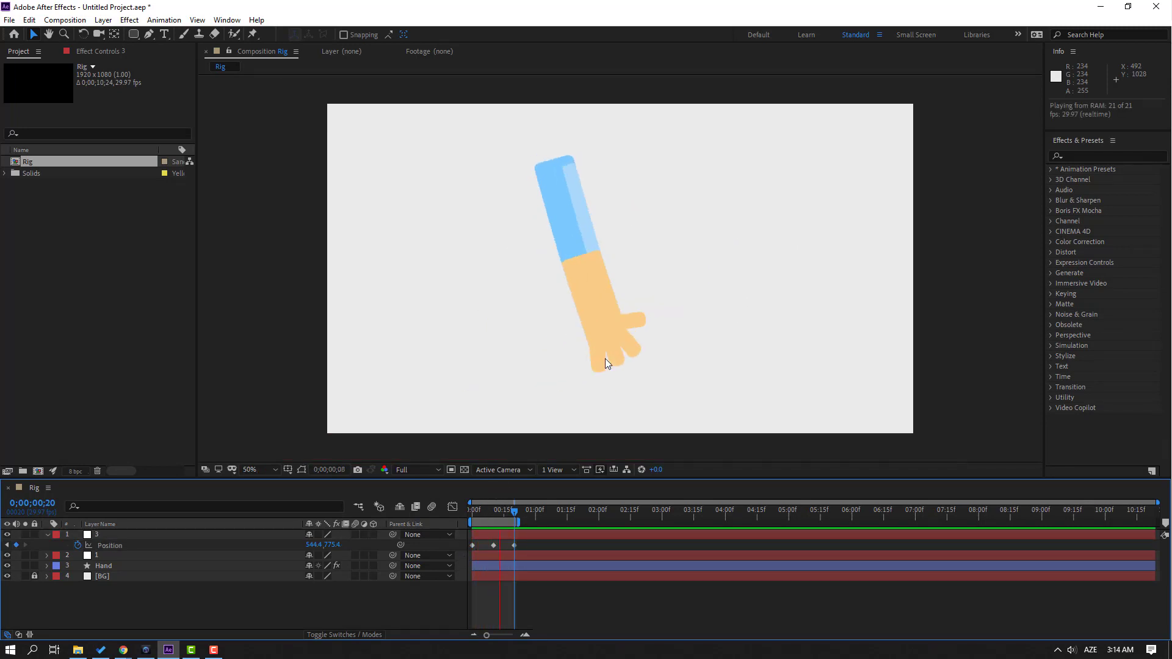
Step: Apply Easy Ease to all of the hand null's Position keyframes
left_click_drag(527, 548, 434, 552)
right_click(471, 546)
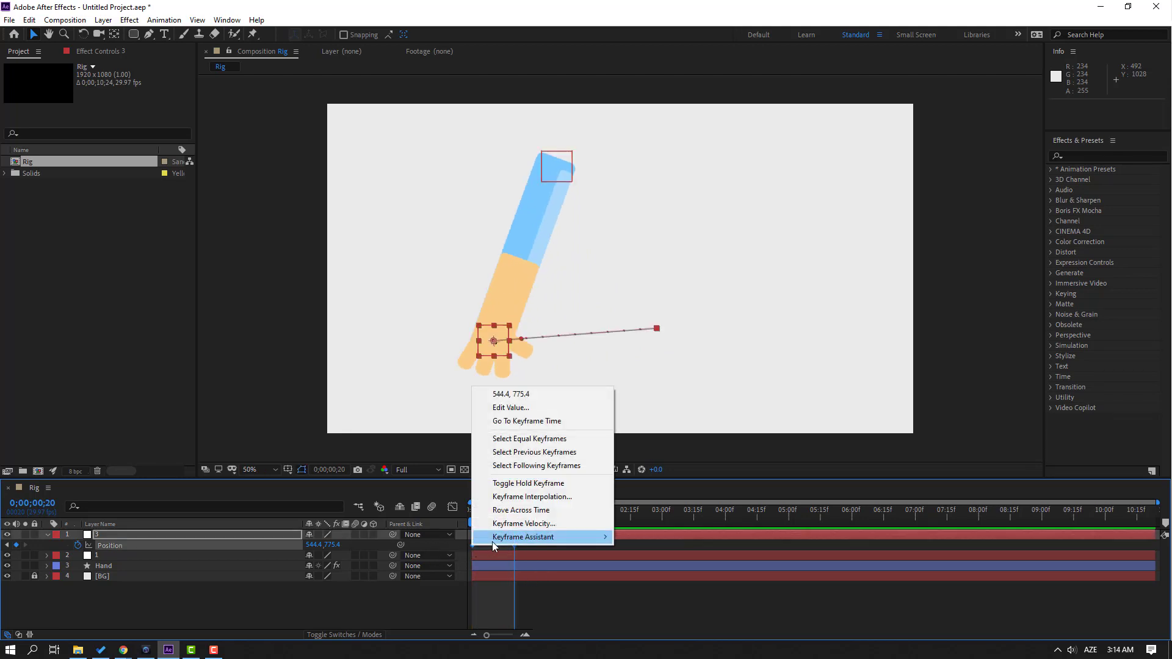
mouse_move(549, 610)
left_click(678, 470)
left_click(537, 549)
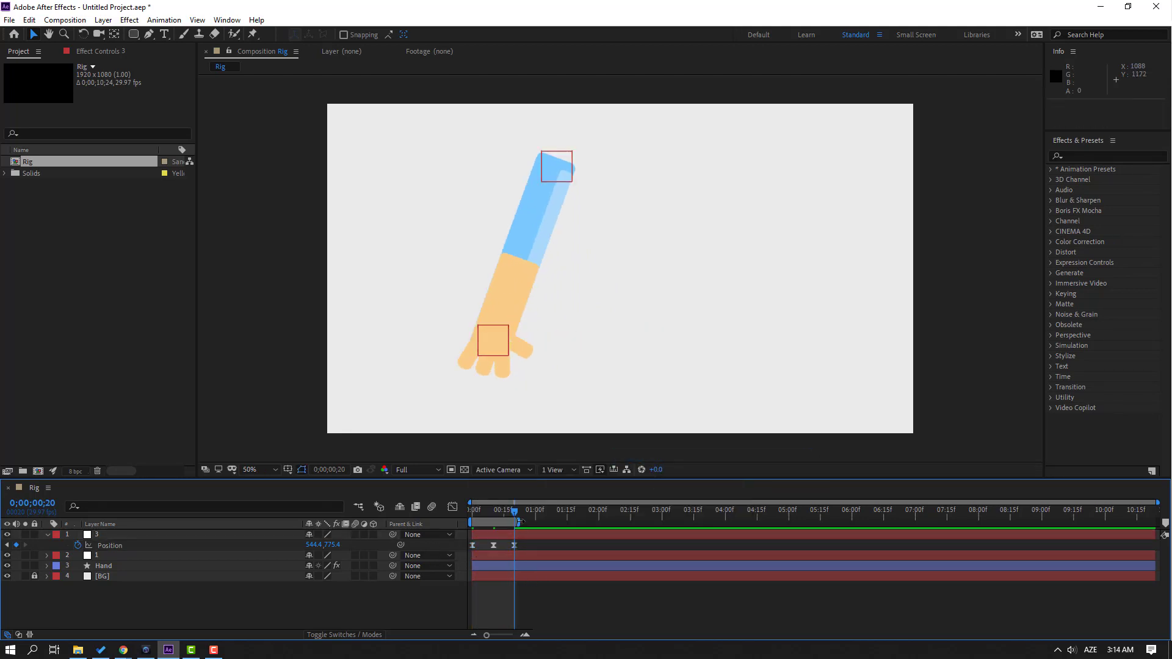
Step: Extend the work area to about 1;22, spread the keyframes out and preview
left_click_drag(516, 522, 581, 522)
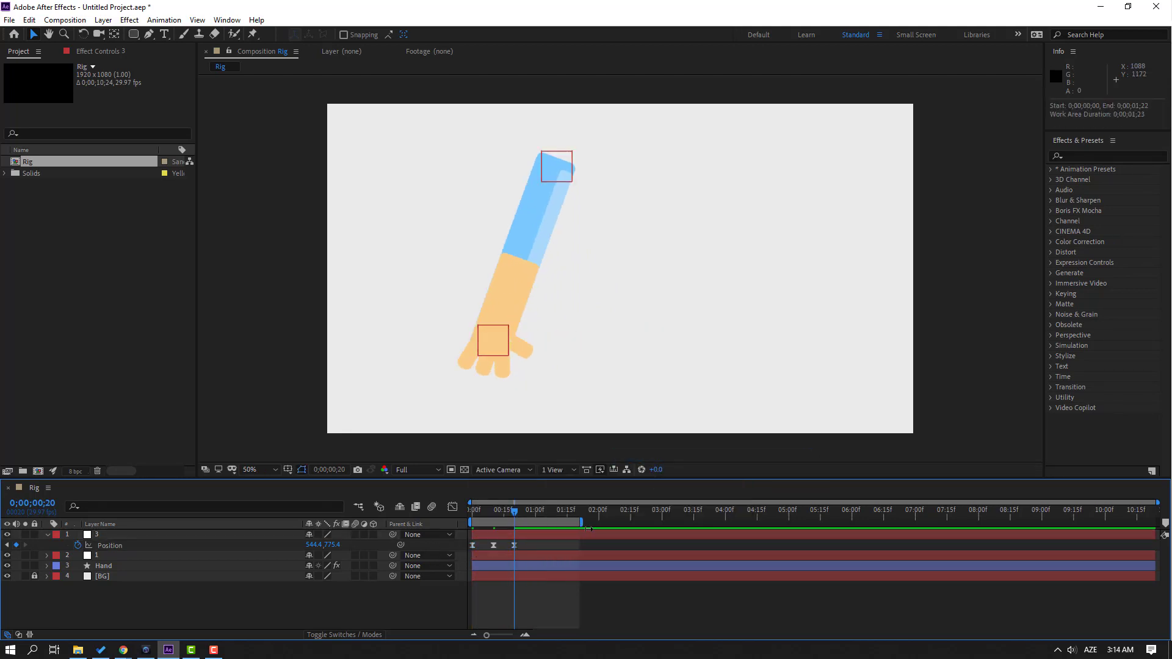
left_click(539, 546)
left_click(537, 548)
left_click(540, 547)
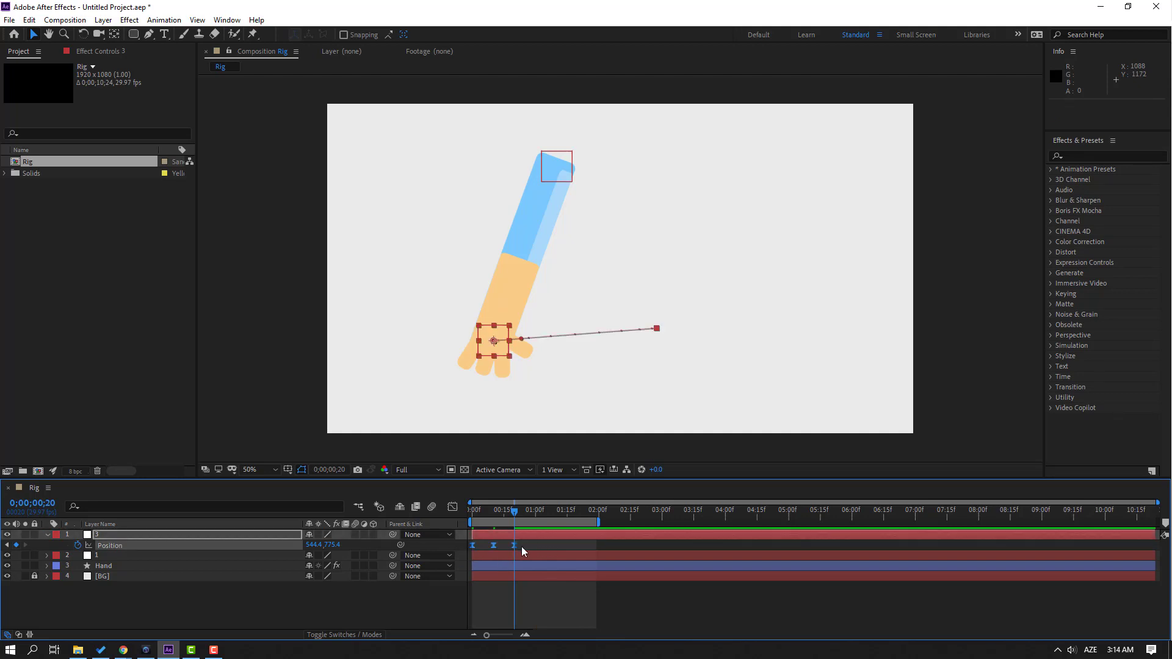
key("space")
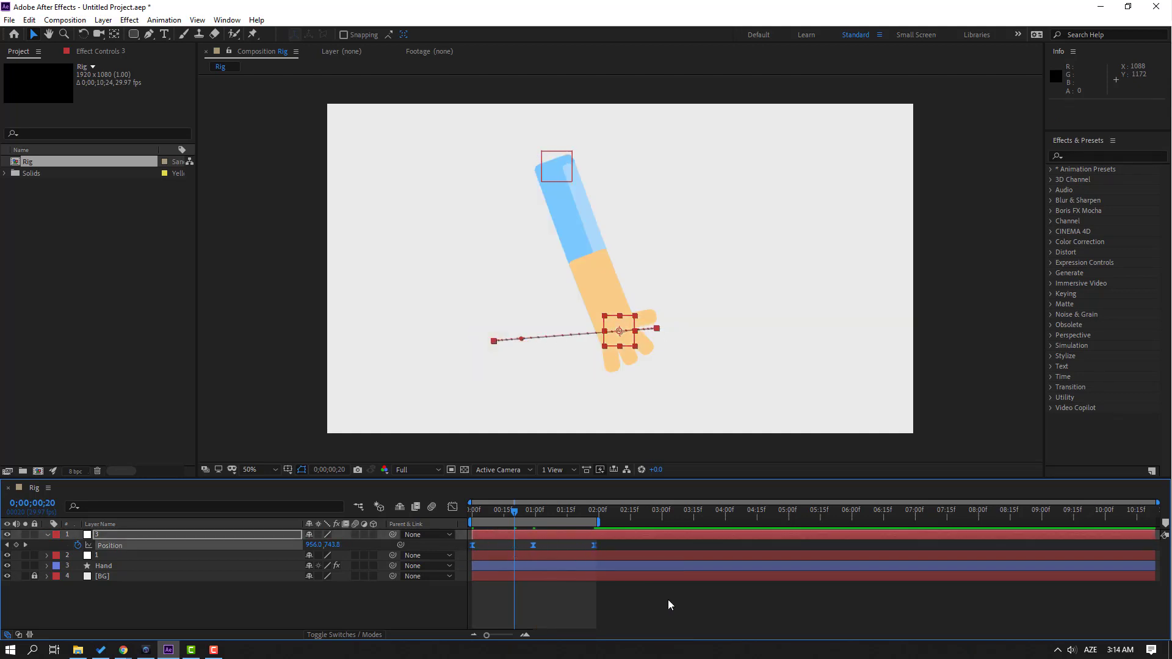
left_click(667, 606)
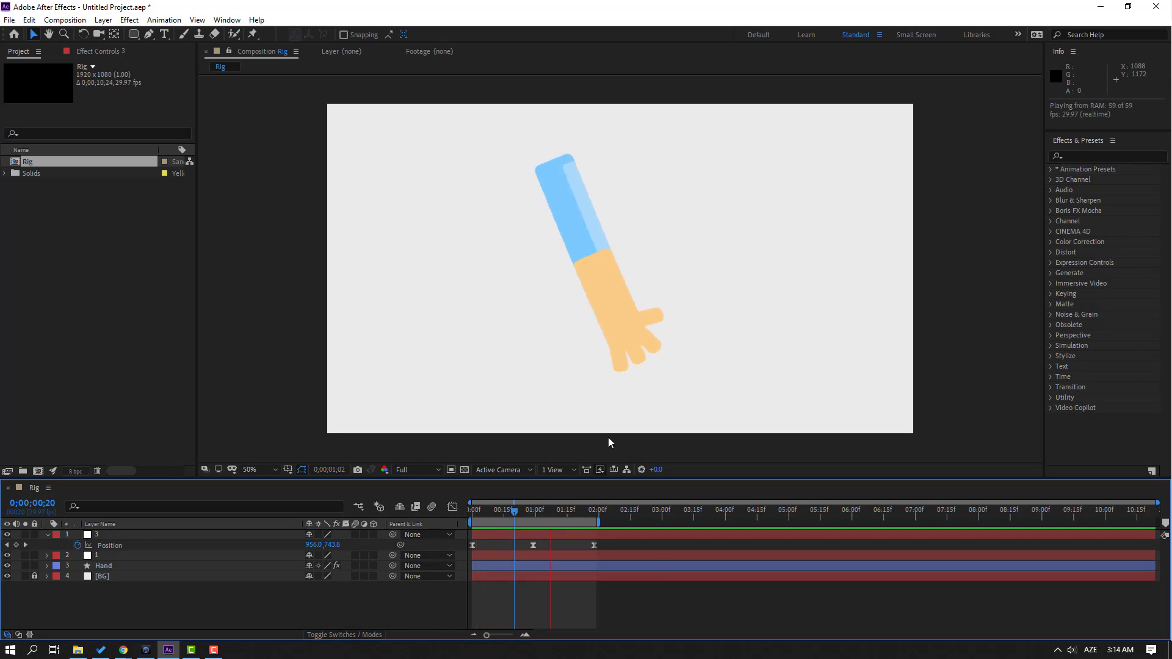
Step: Lift the middle keyframe's hand pose up and right so the elbow bends upward
key("comma")
key("comma")
key("comma")
key("comma")
key("period")
left_click_drag(510, 512, 530, 518)
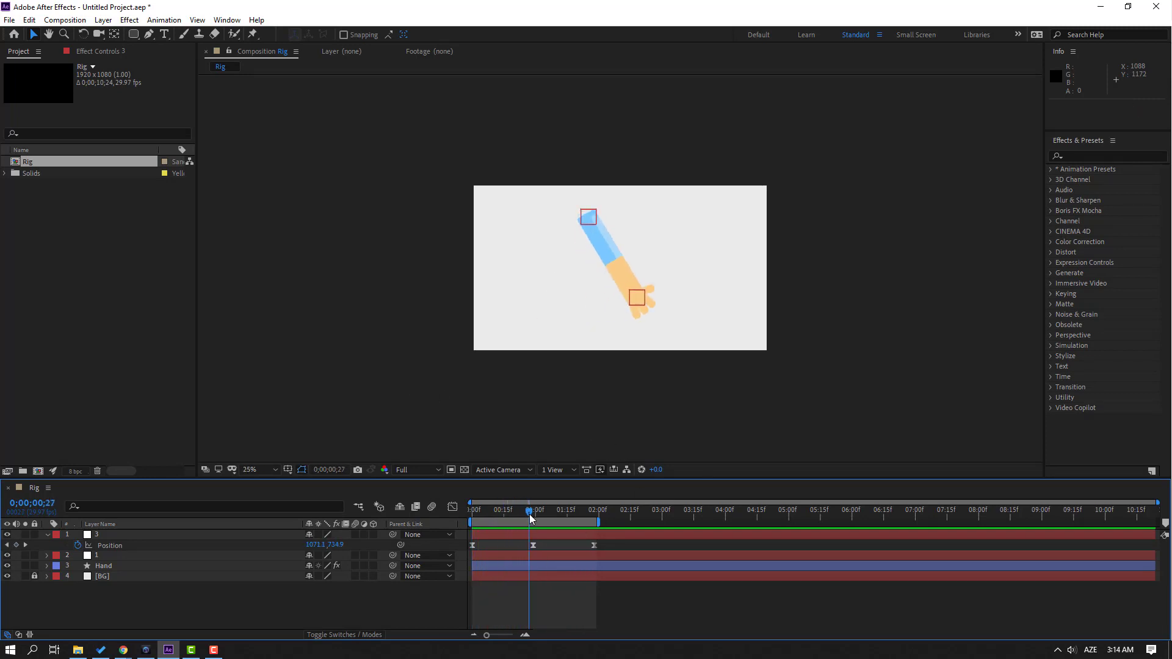
left_click(533, 545)
key("period")
left_click_drag(661, 336, 647, 268)
Step: Preview the wave and tighten the keyframes to end at 0;00;01;28 with a shorter work area
left_click(686, 615)
key("space")
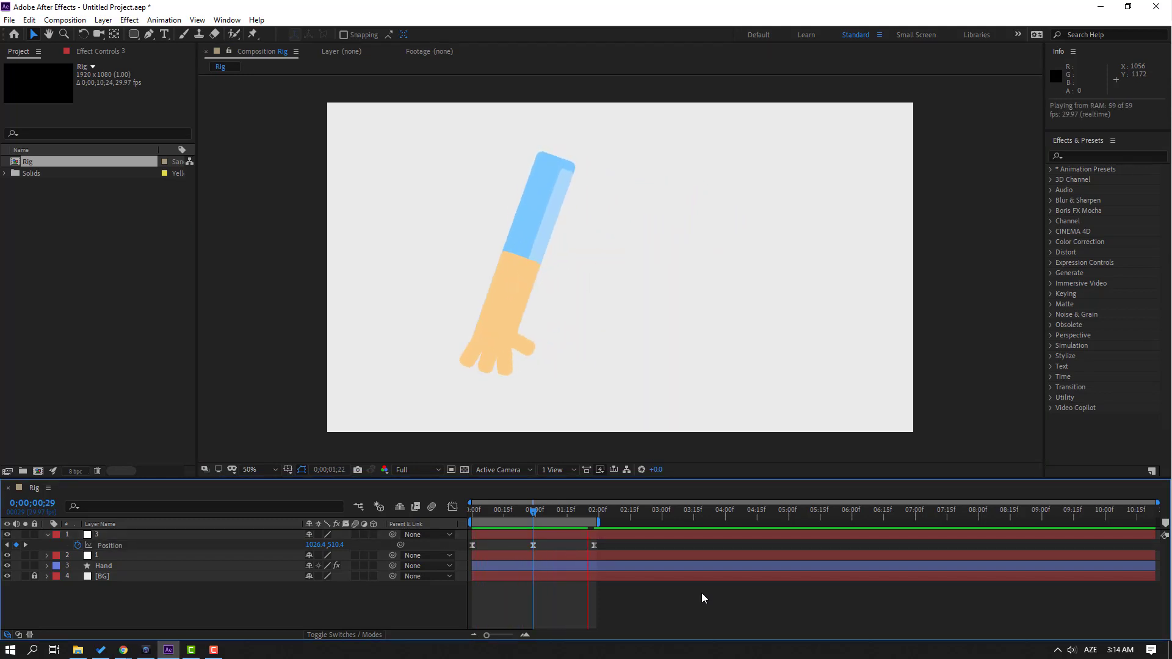
key("space")
left_click(592, 545)
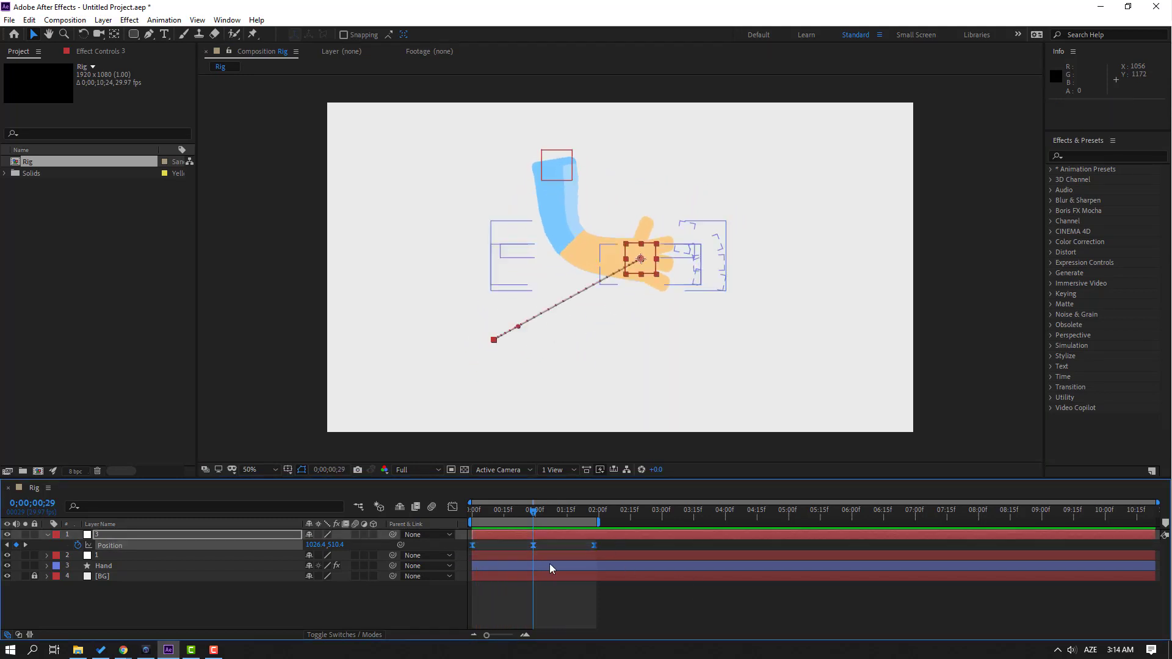
left_click_drag(584, 549, 567, 523)
Step: Move the frame-0 hand pose up-right to 650.4,685.4 and preview the loop through 1;13
left_click(621, 610)
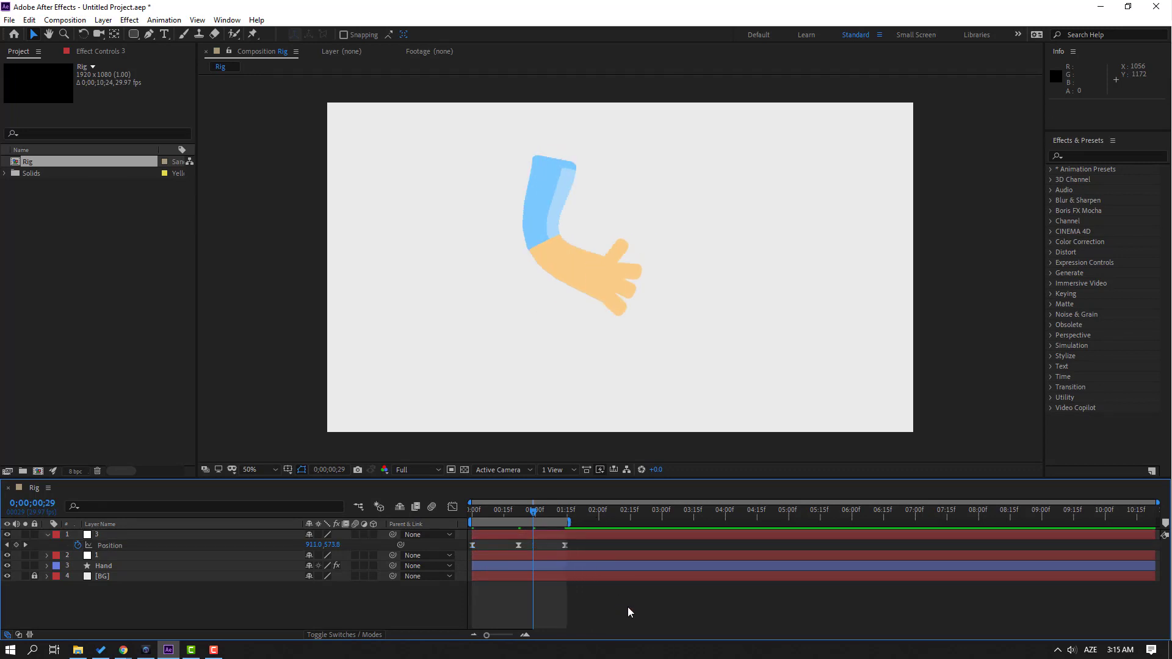
key("space")
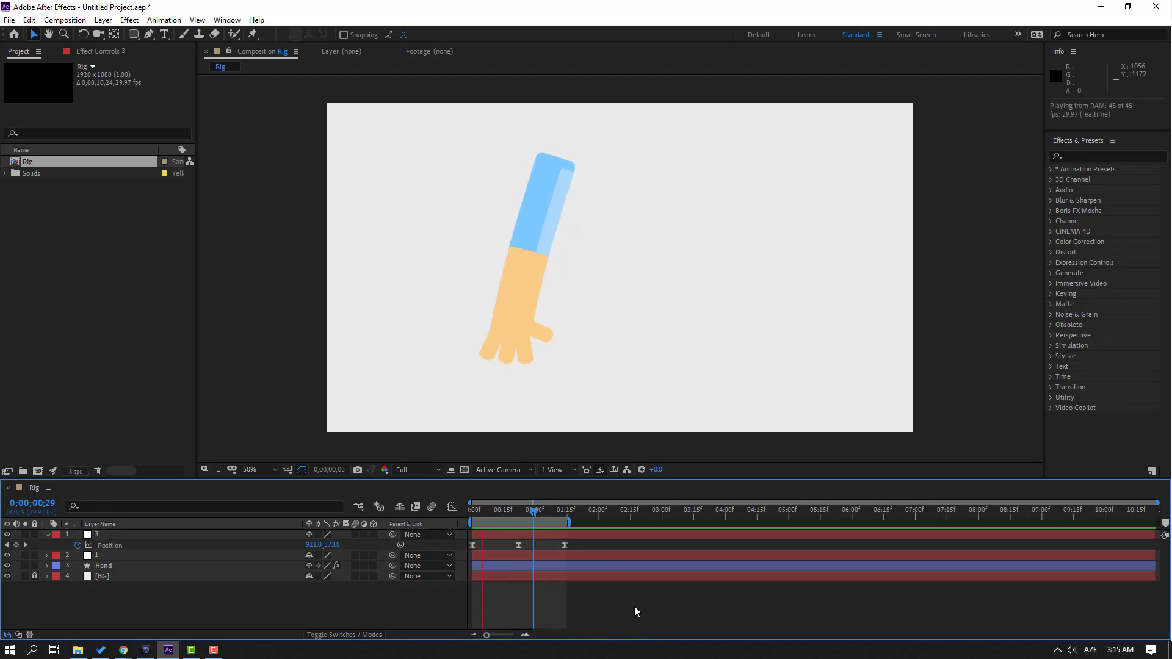
left_click_drag(524, 517, 471, 522)
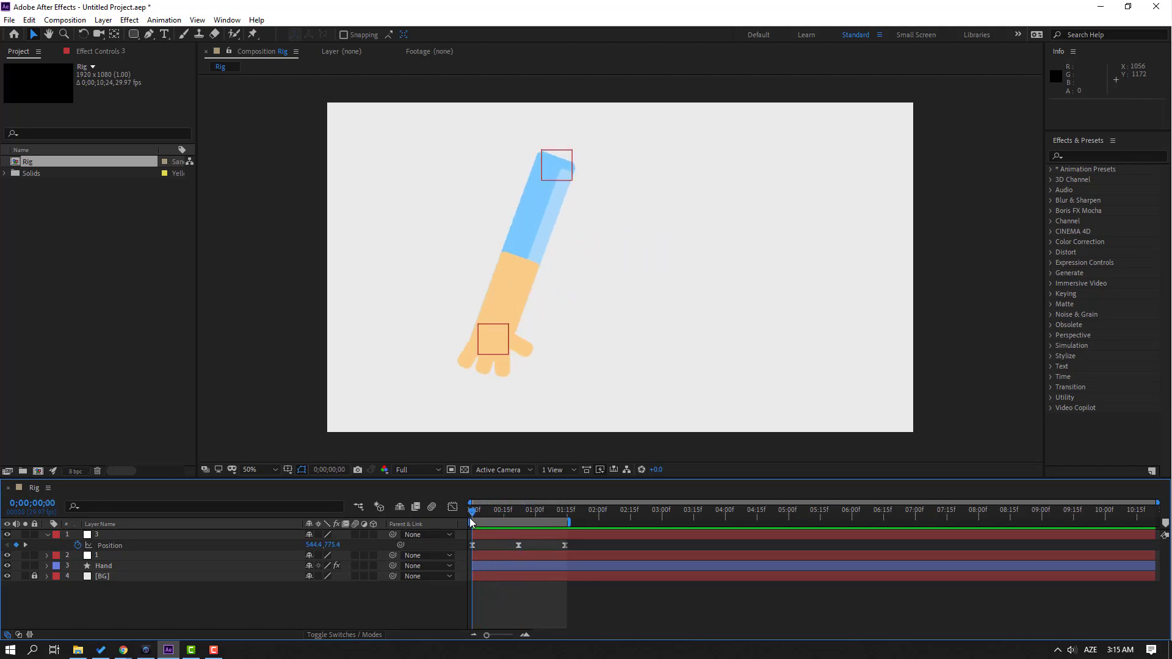
left_click(472, 545)
left_click_drag(498, 352, 531, 324)
key("space")
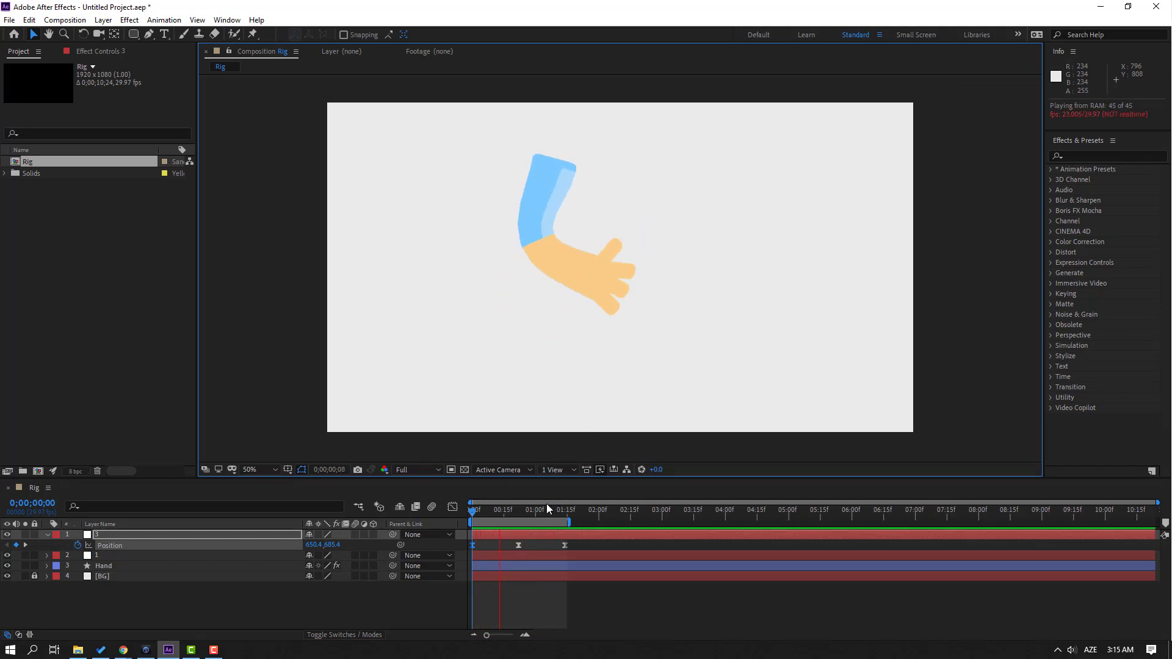
left_click(492, 537)
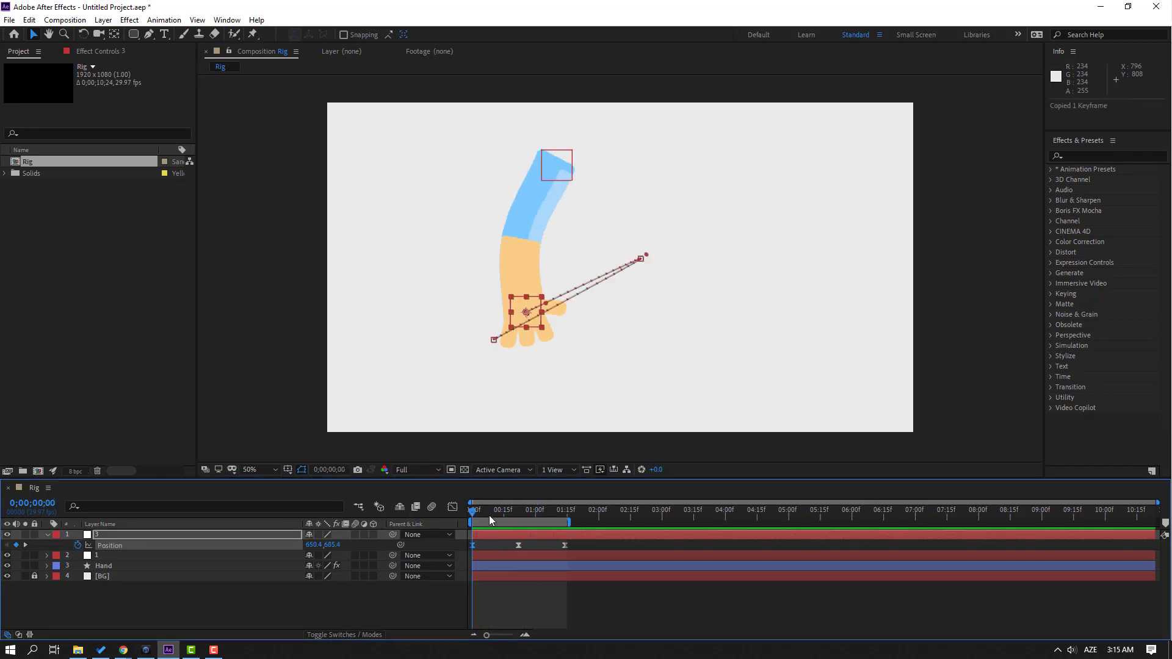
left_click_drag(501, 511, 562, 510)
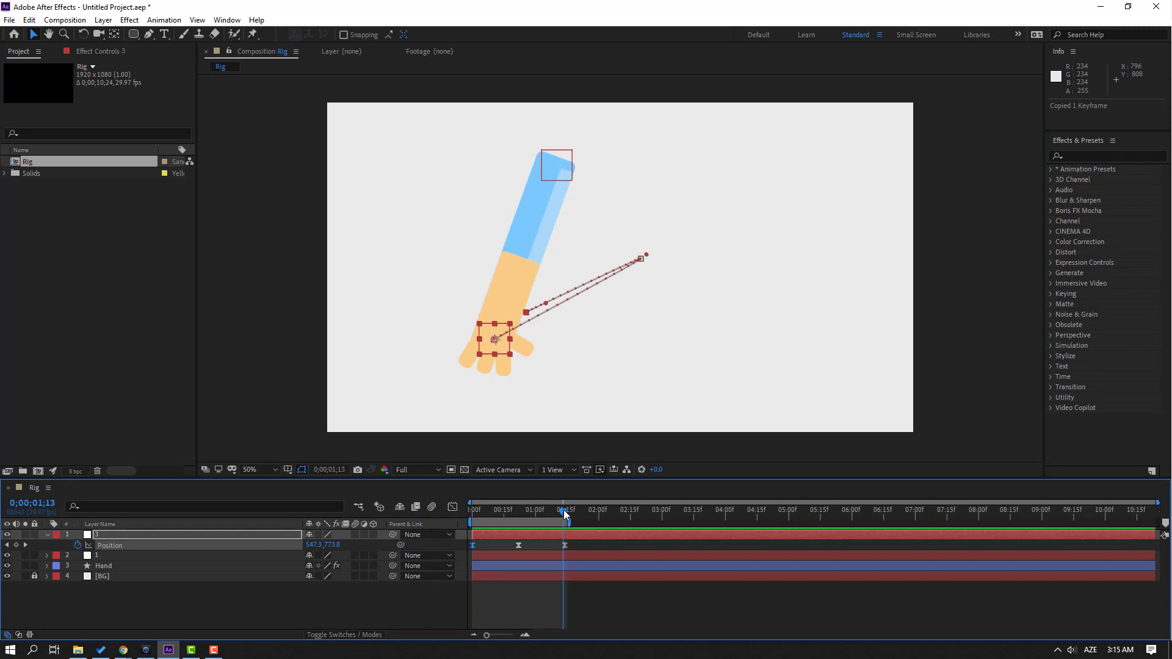
key("space")
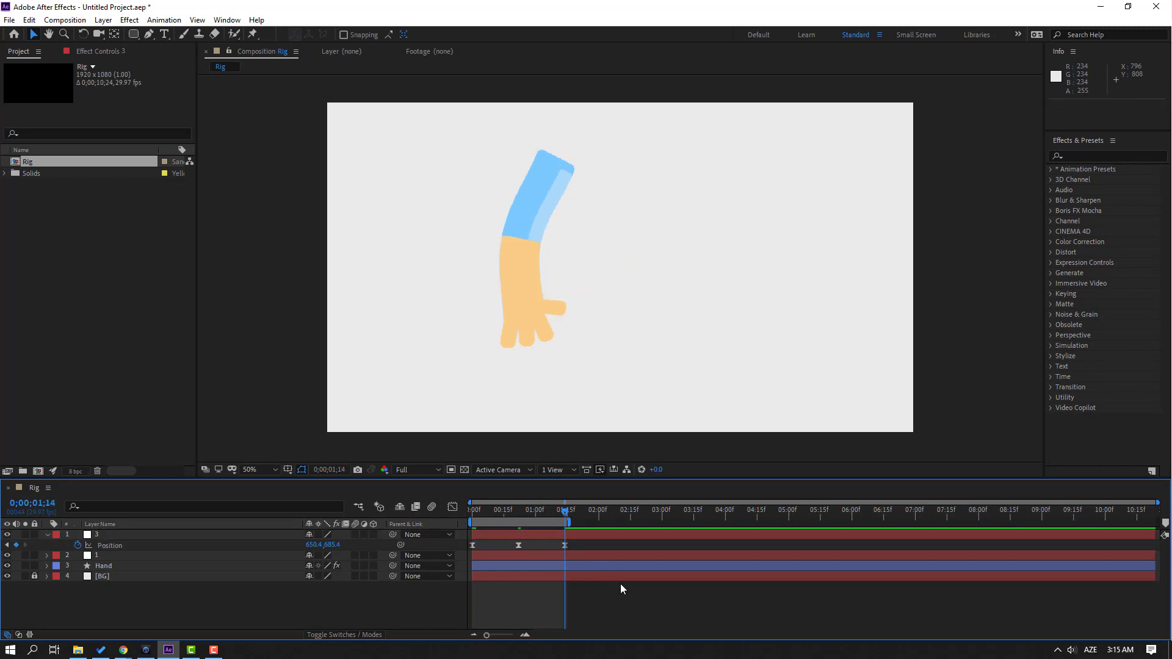